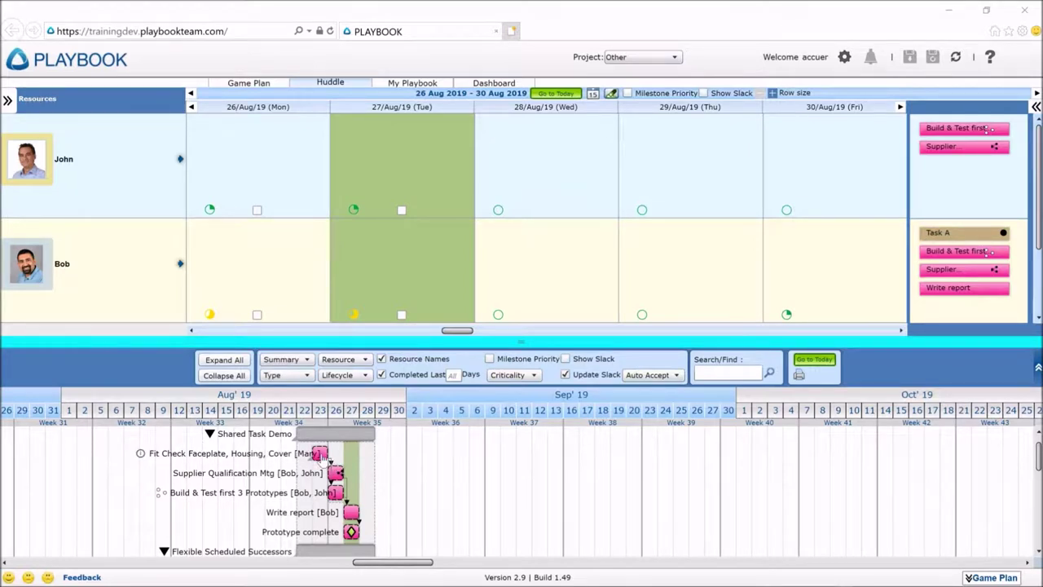
- Mark the Fit Check Faceplate, Housing, Cover task in the Shared Task Demo as complete
right_click(321, 454)
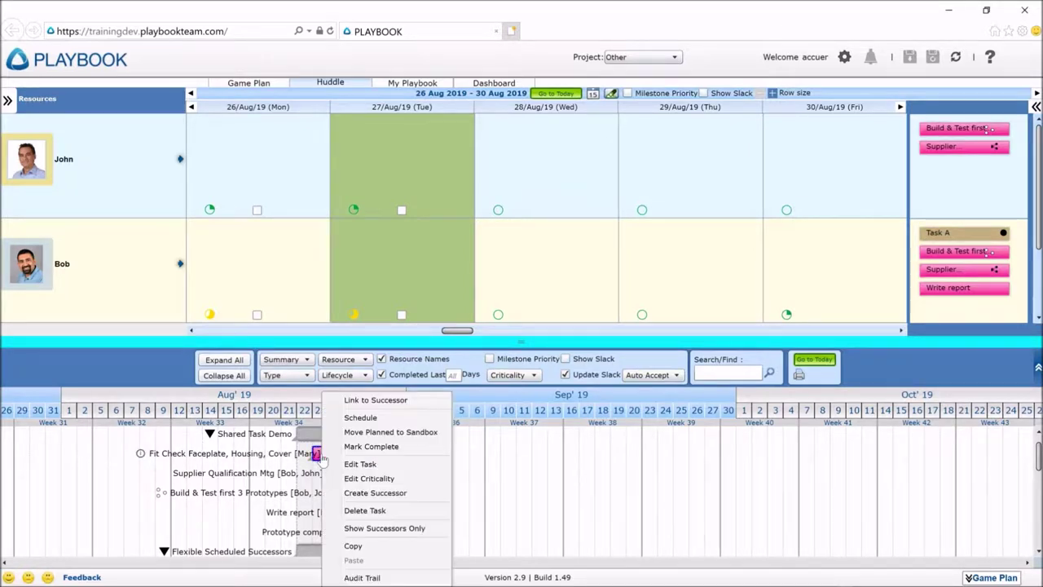
click(365, 448)
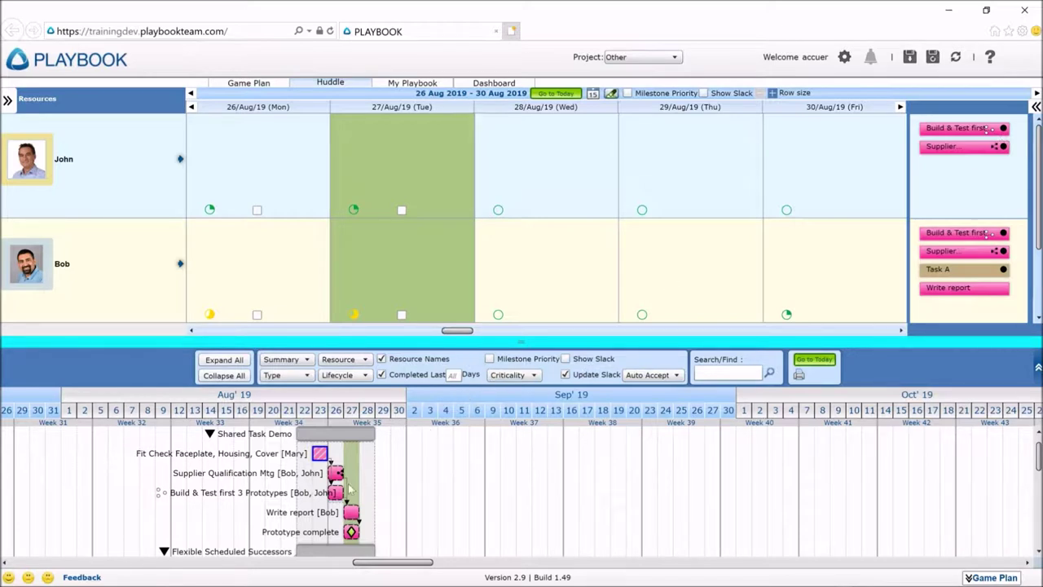
- Review the task settings of the shared Supplier Qualification Mtg meeting, including its work hours, duration and resources
mouse_move(228, 486)
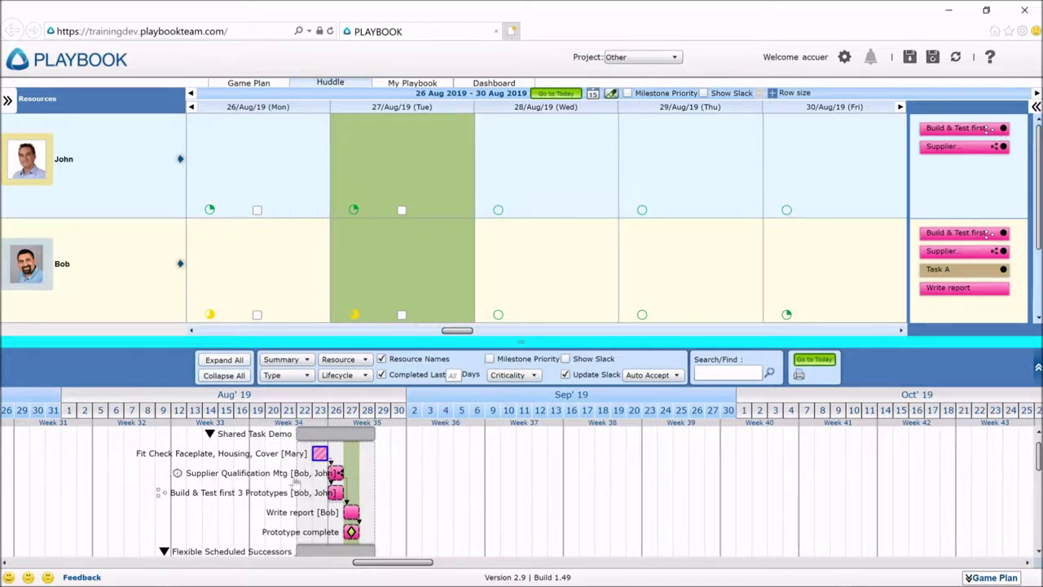
right_click(336, 474)
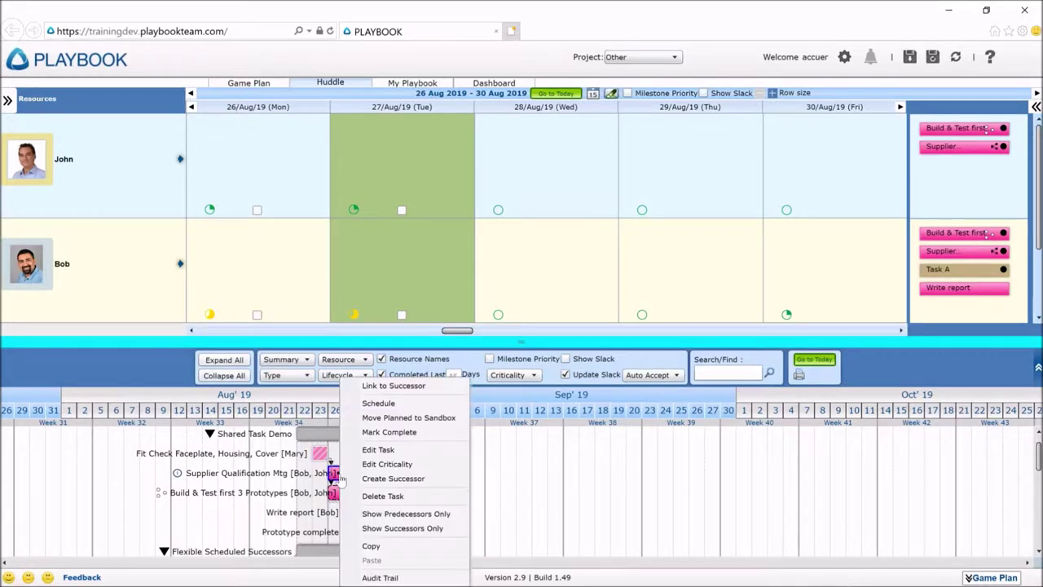
click(384, 450)
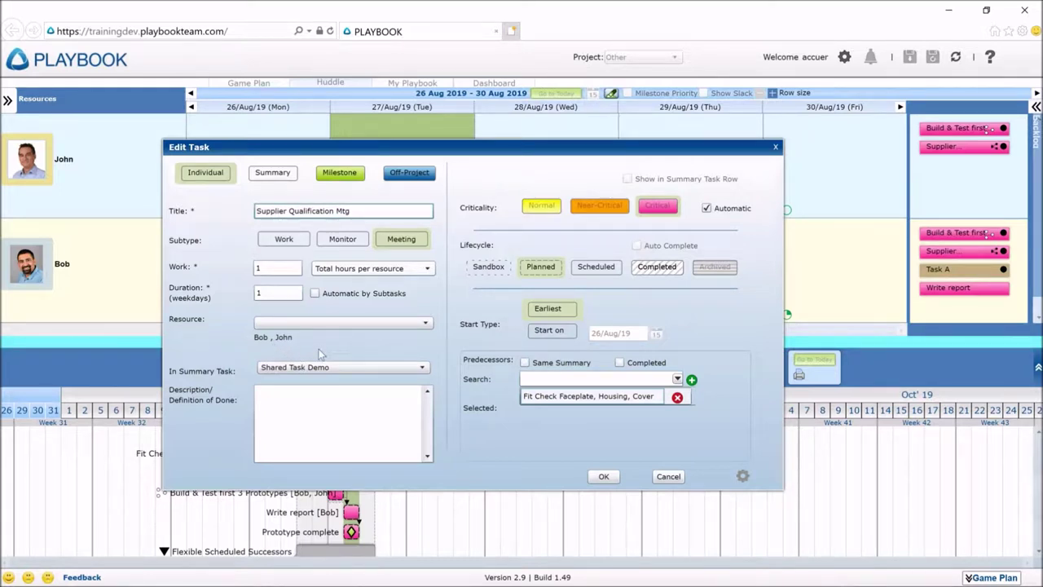
click(603, 476)
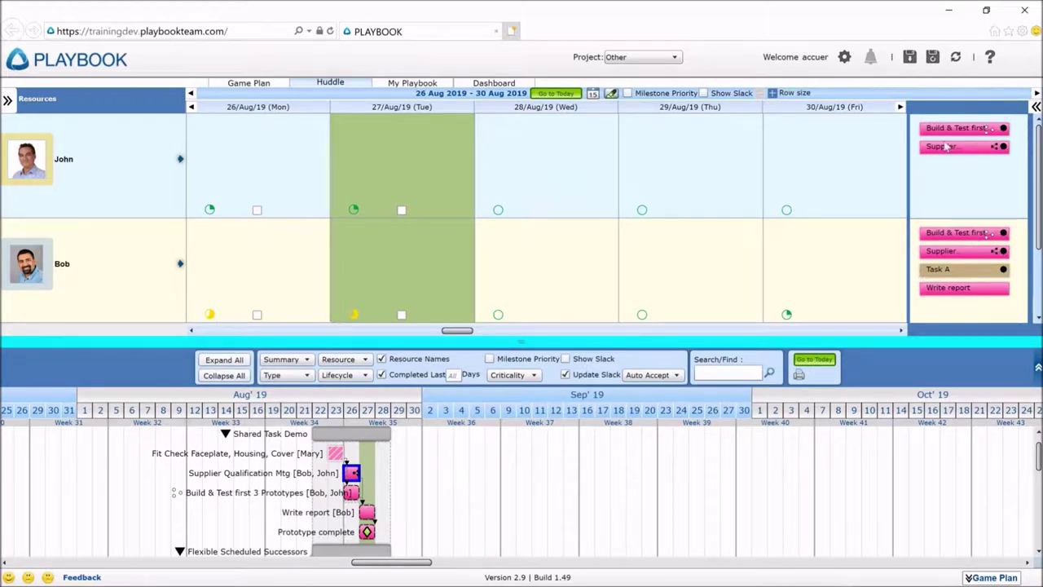
- Schedule Supplier Qualification Mtg from the backlog onto 27/Aug/19 and lengthen its block to about 4.75 hours per resource
drag(937, 252, 400, 267)
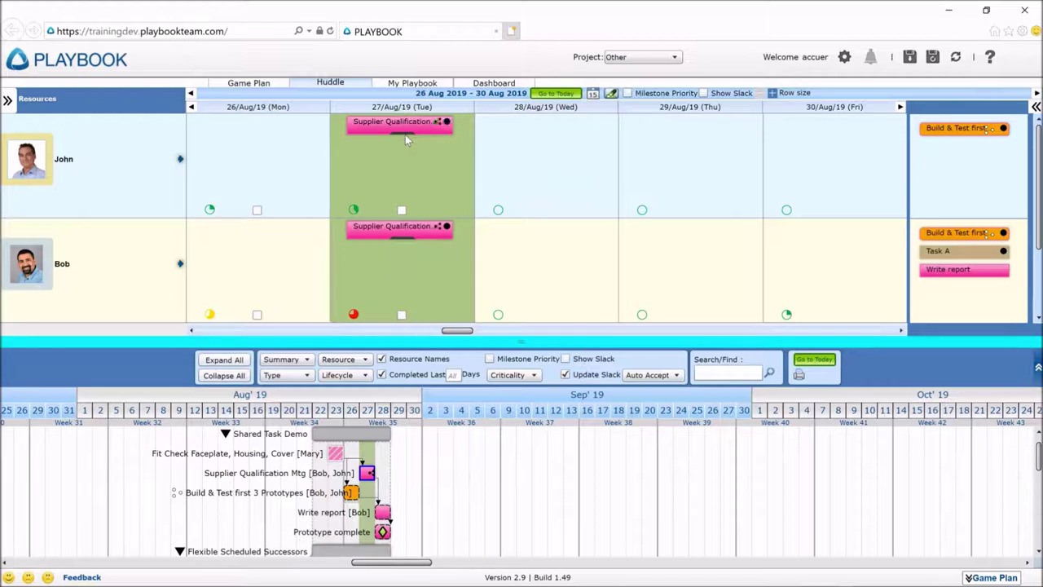
drag(401, 145, 402, 154)
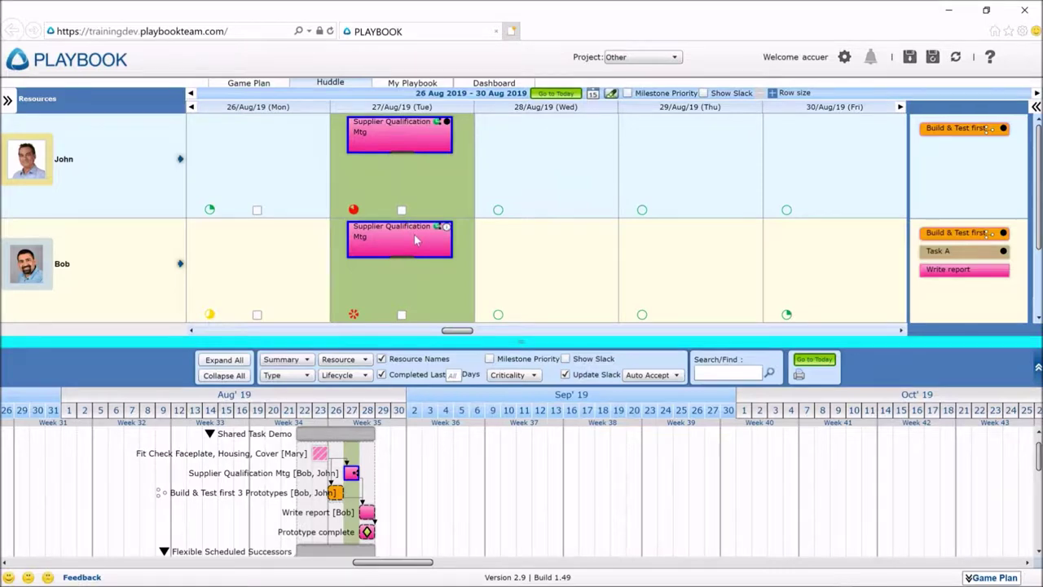
- Mark the scheduled Supplier Qualification Mtg complete for its shared resources and review its task settings without editing them
right_click(415, 237)
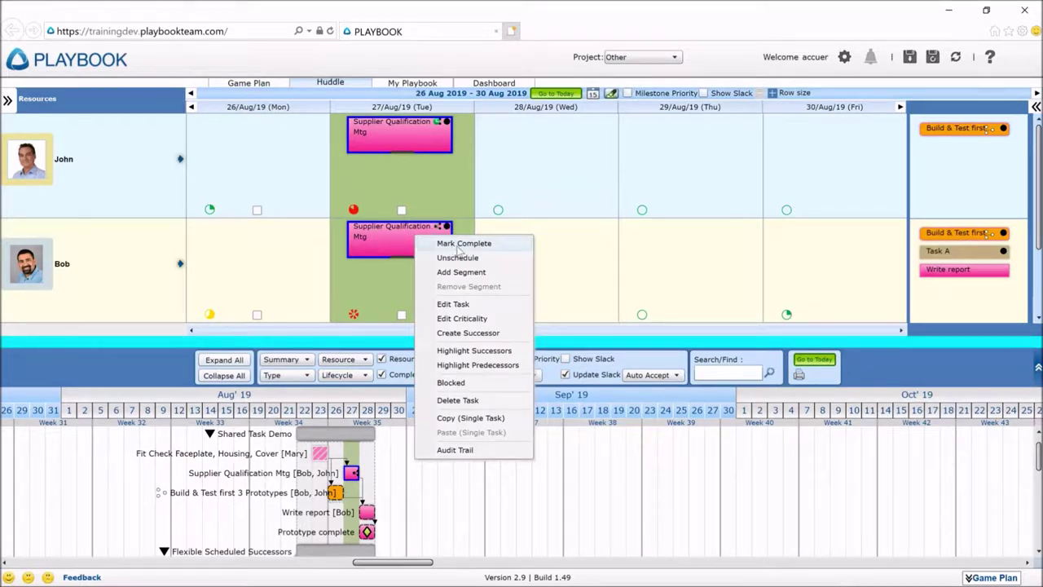
click(459, 246)
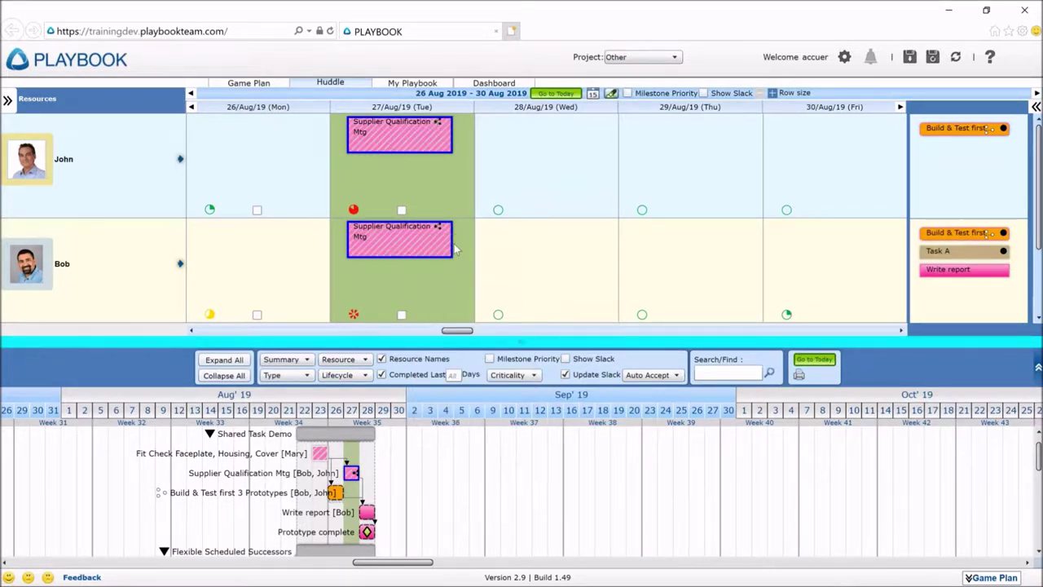
right_click(410, 249)
click(457, 302)
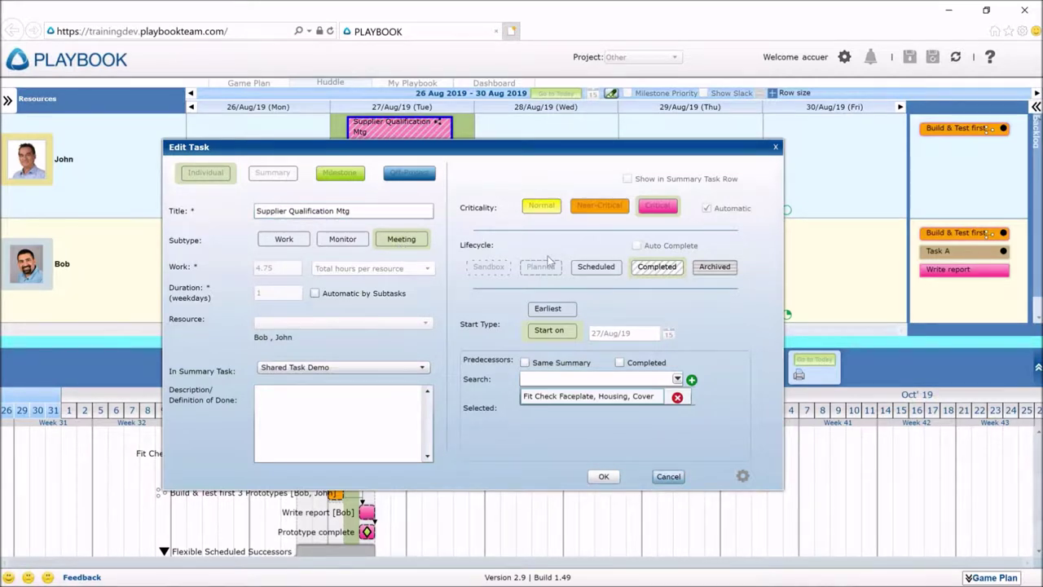
click(668, 476)
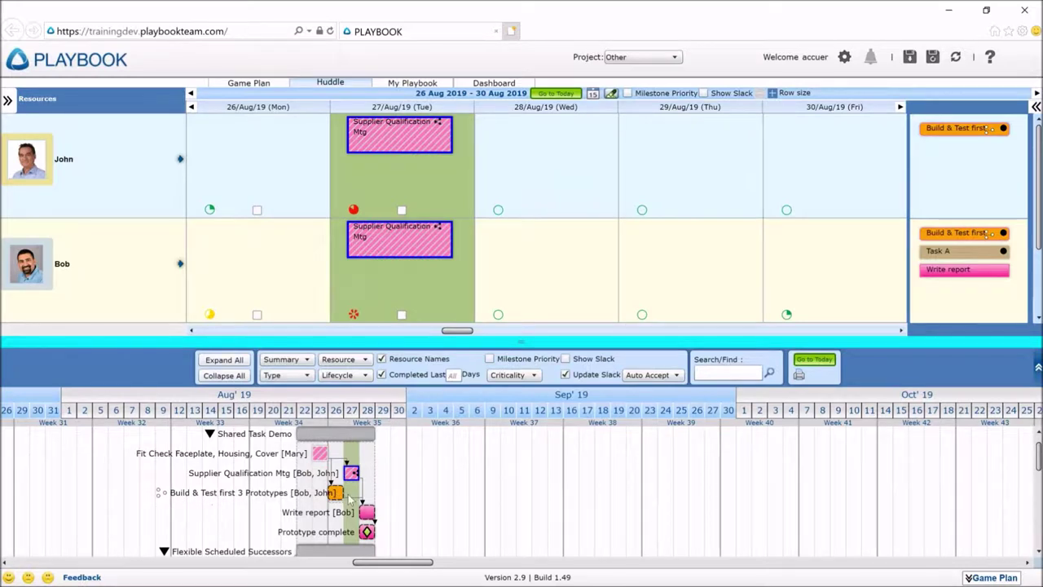
- Start a new top-level task titled "Shared activity" with the Work subtype and assign both resources shown on the huddle board
mouse_move(162, 501)
scroll(1037, 434, up, 1)
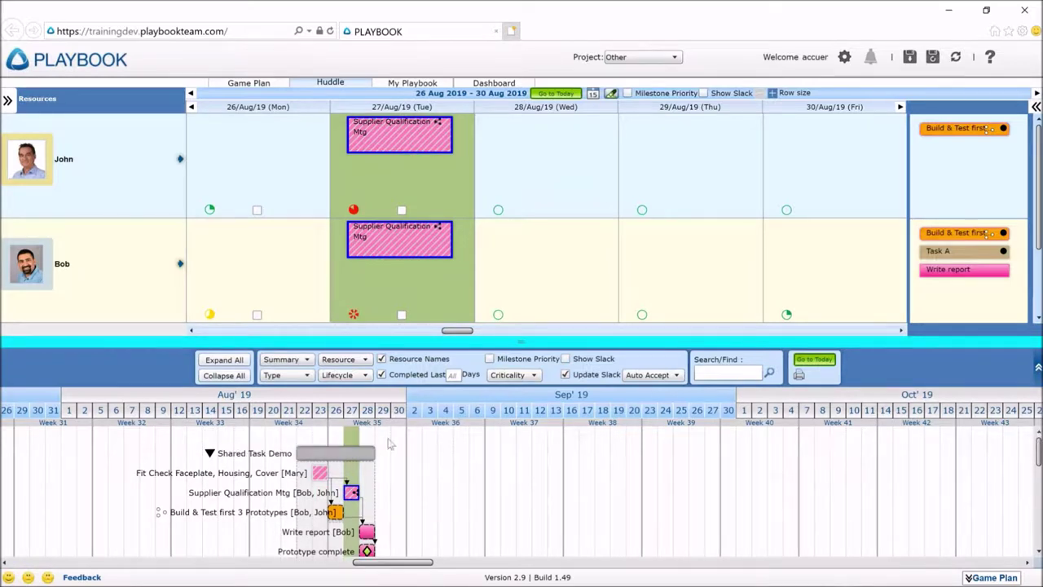
right_click(345, 441)
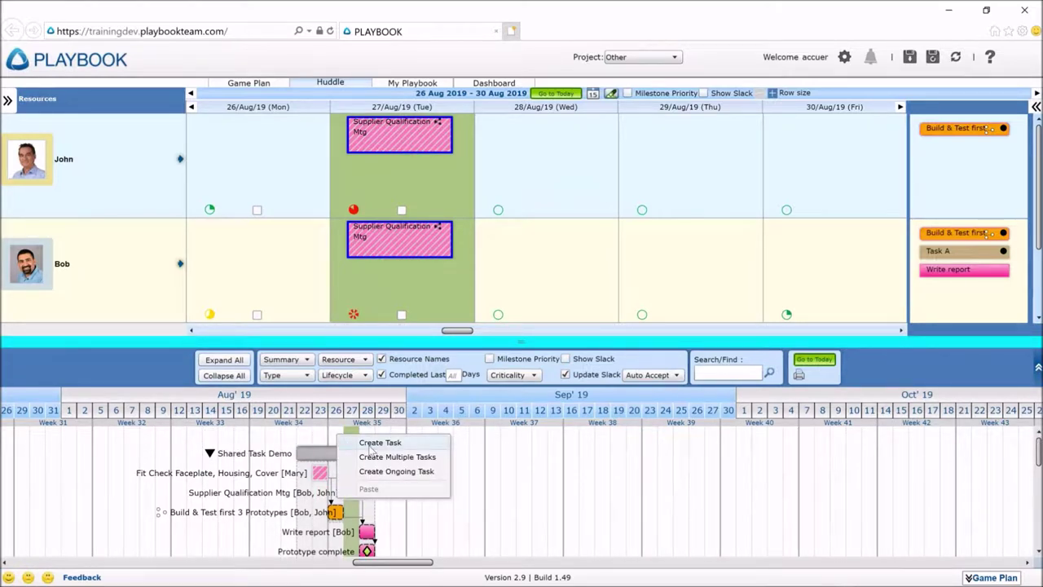
click(374, 444)
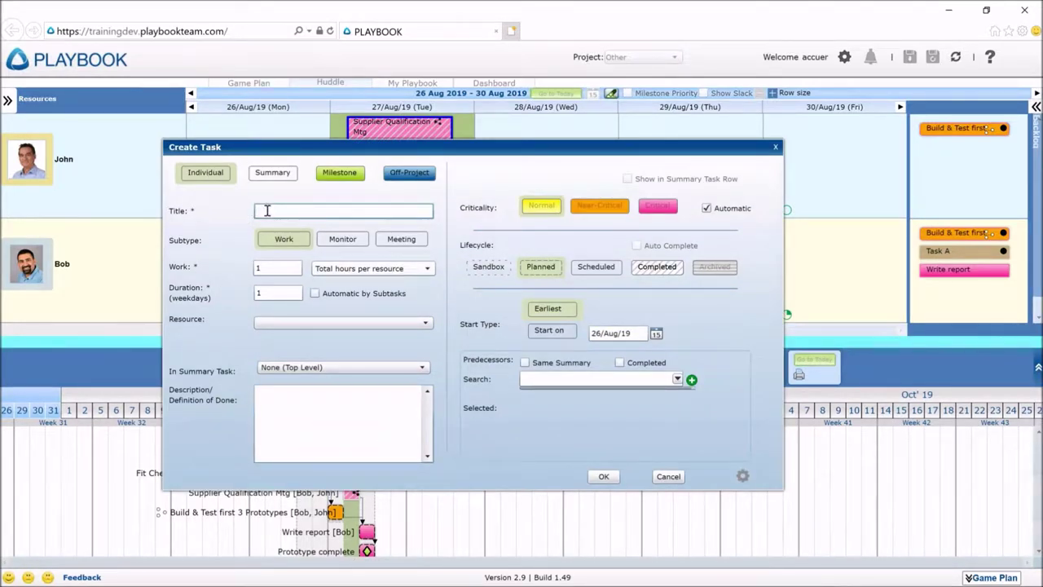
text(Shared activity)
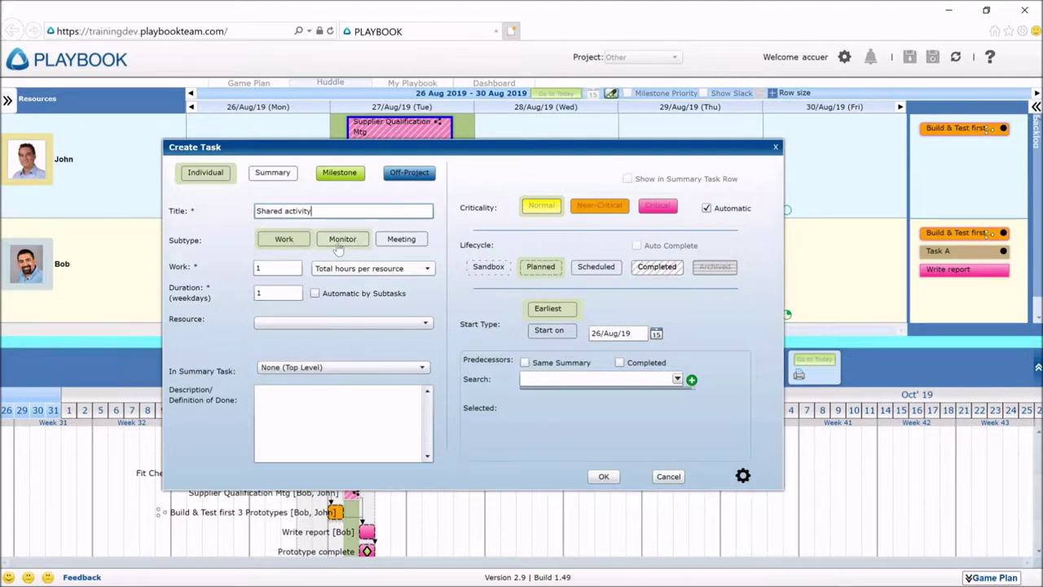
click(406, 244)
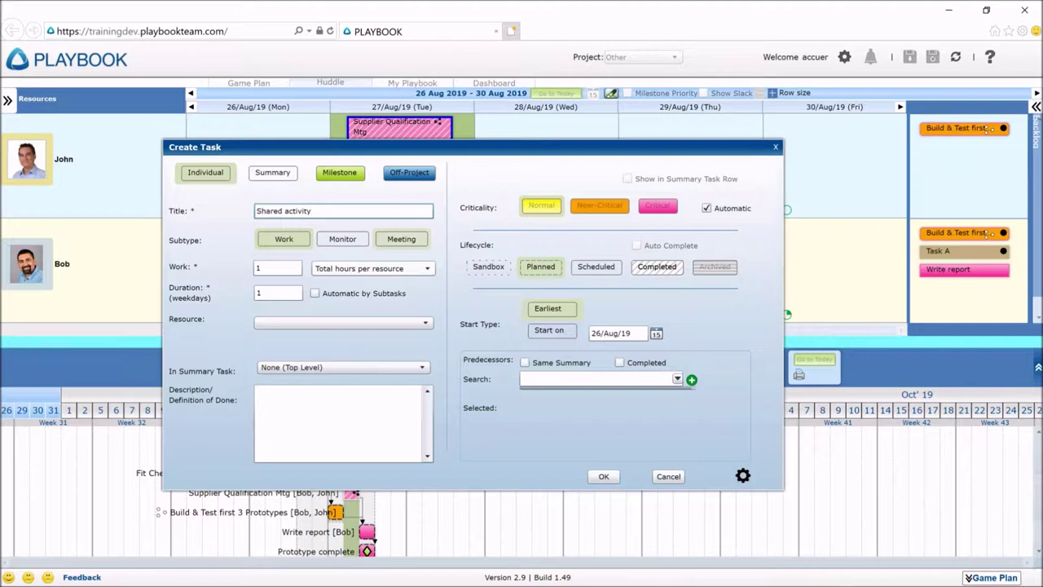
click(291, 326)
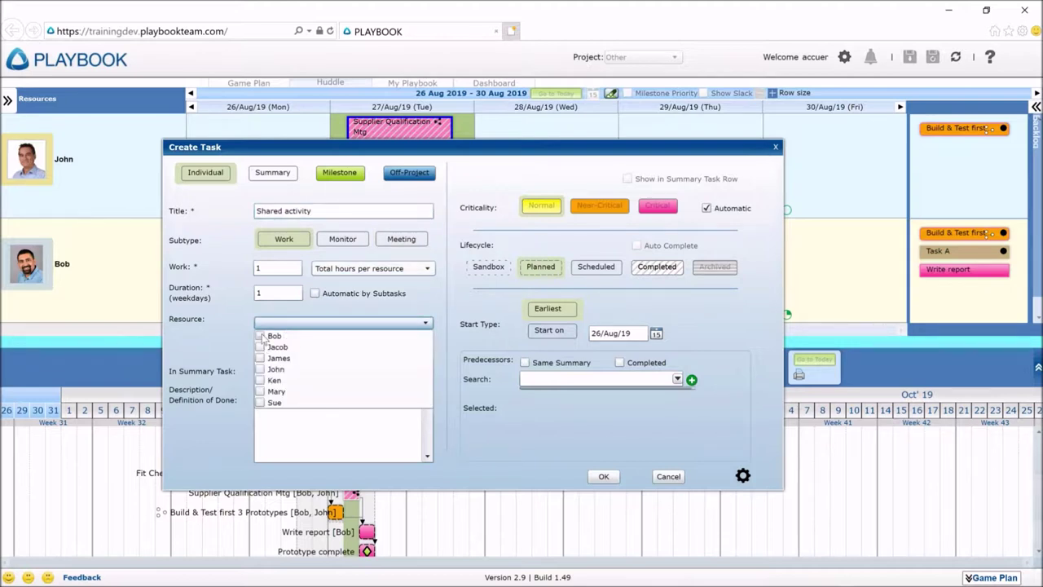
click(259, 335)
click(259, 369)
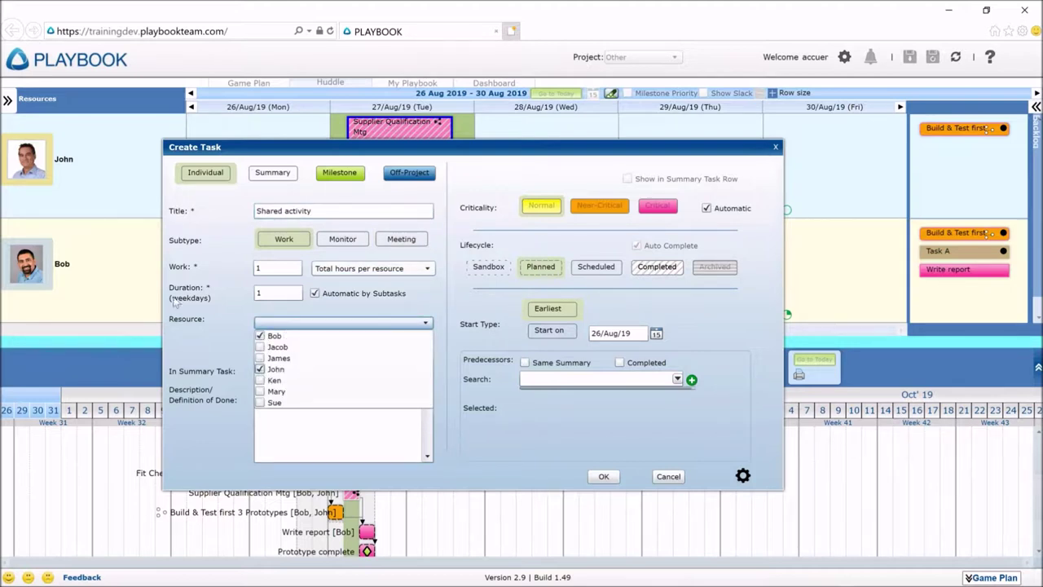
- Set the new task's work to 8 total hours per resource and its duration to 2 weekdays, and save it
click(273, 270)
click(273, 269)
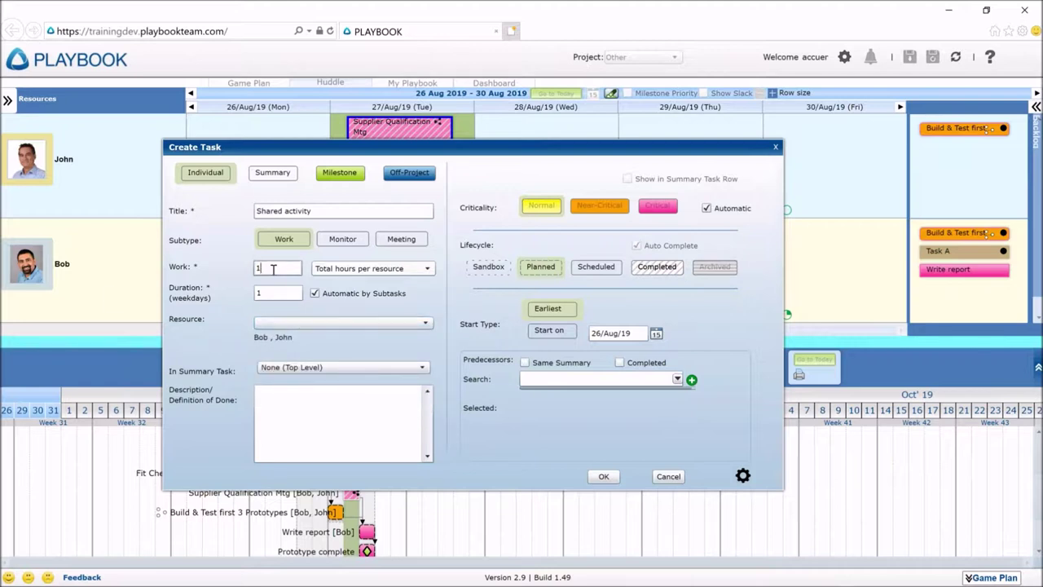
key(BackSpace)
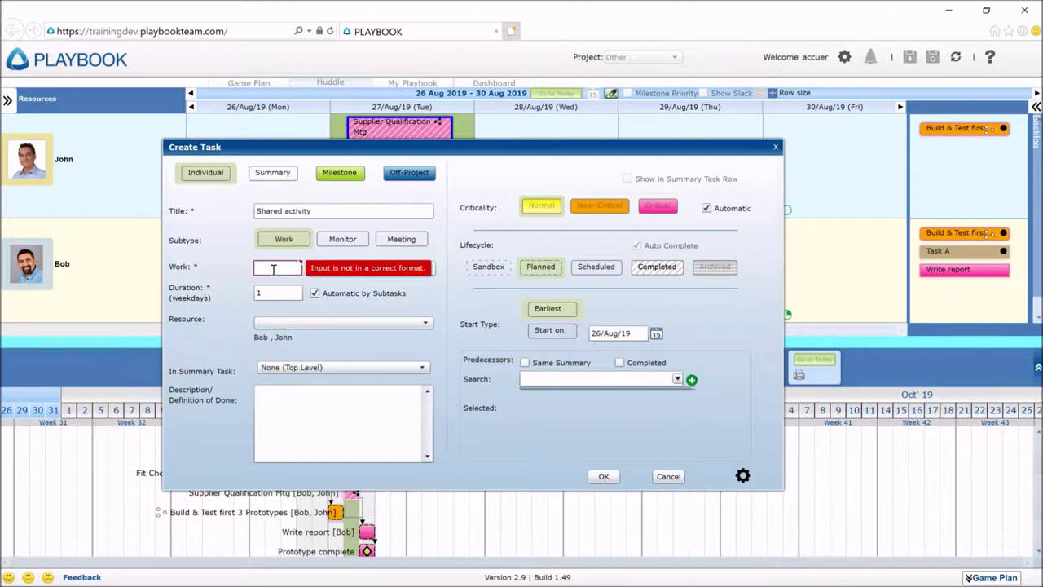
text(8)
key(Tab)
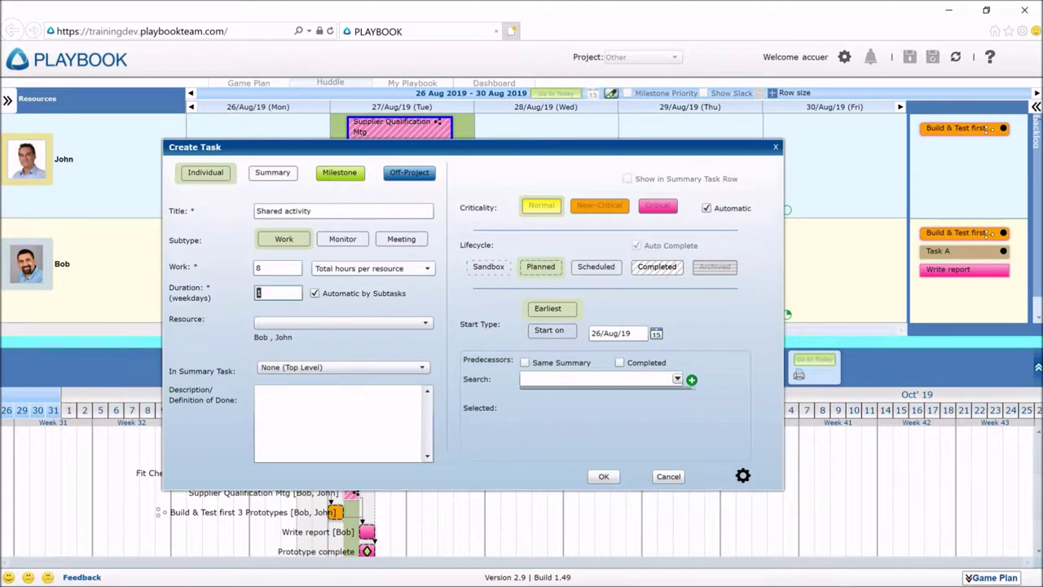
text(2)
click(607, 476)
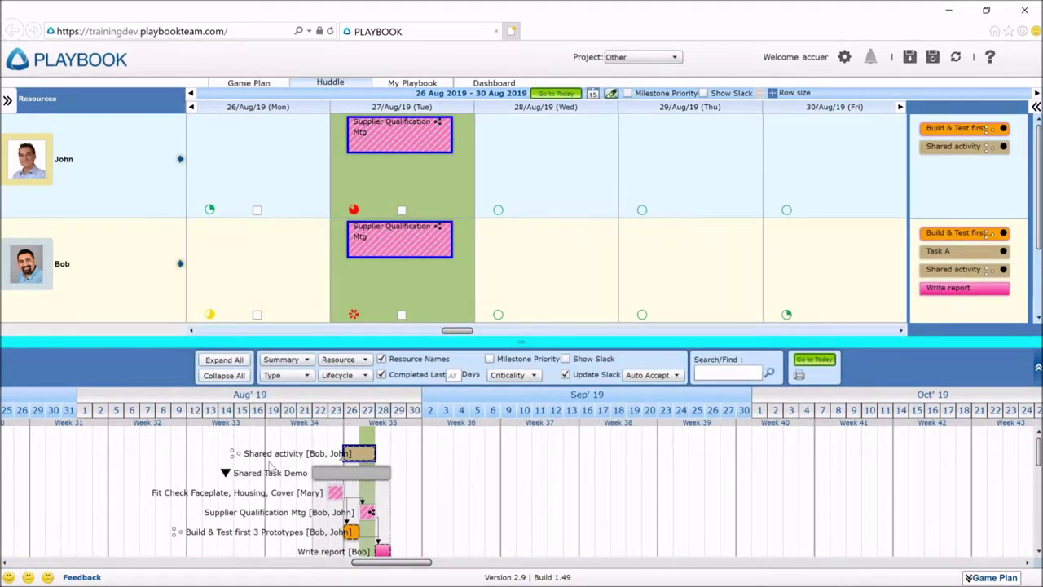
- Expand the Shared activity task in the Gantt chart into its individual subtasks for each resource
double_click(362, 454)
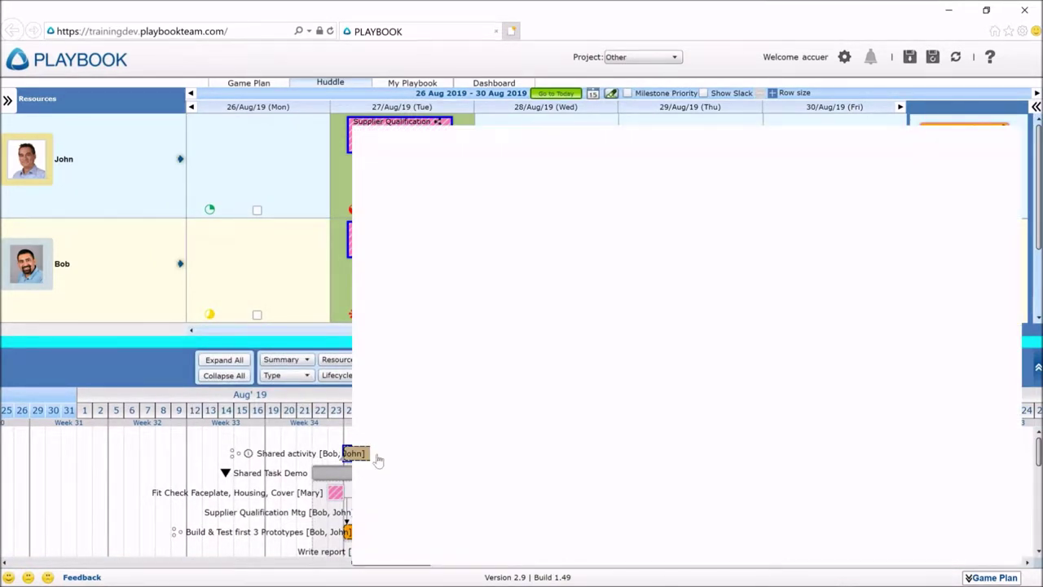
click(234, 453)
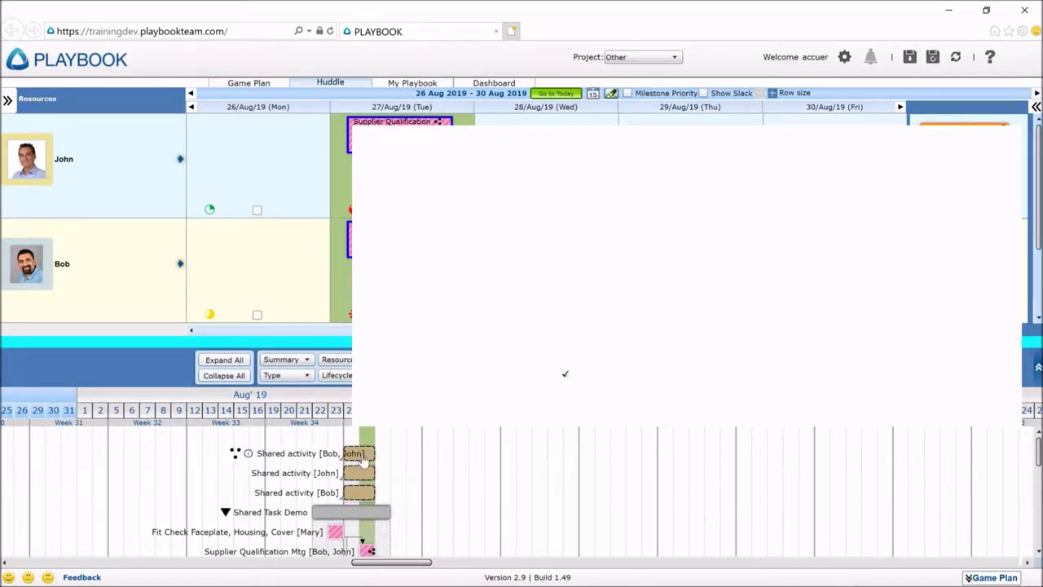
click(234, 454)
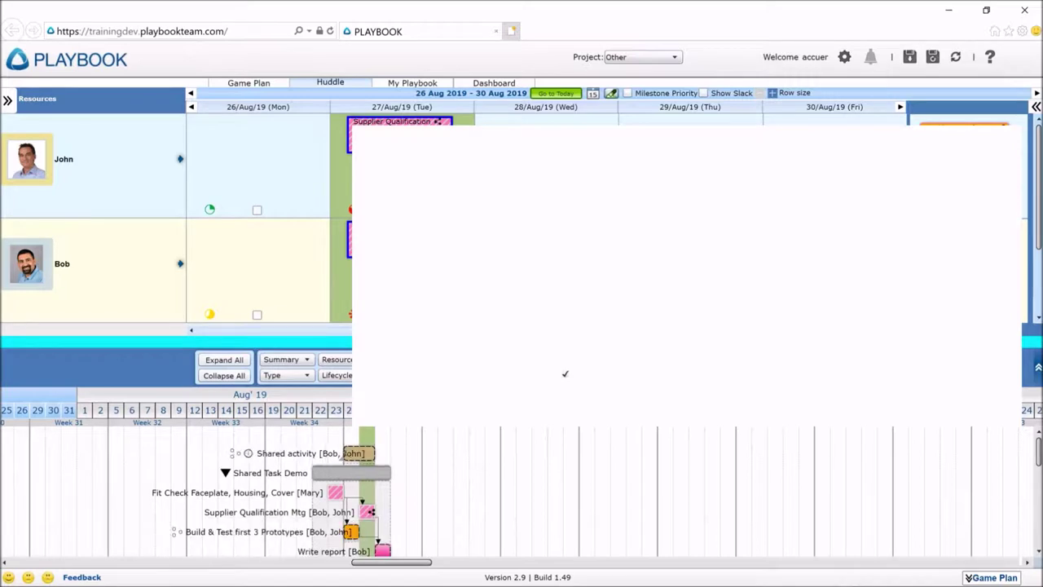
click(234, 453)
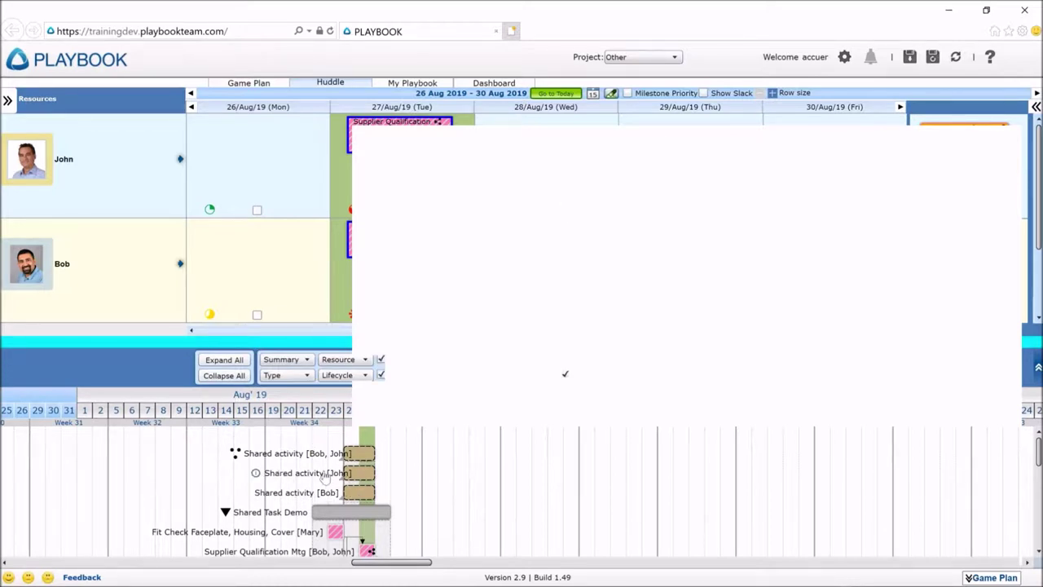
- Edit the first Shared activity subtask, setting its work to 2 hours and its duration to 1 weekday
right_click(364, 475)
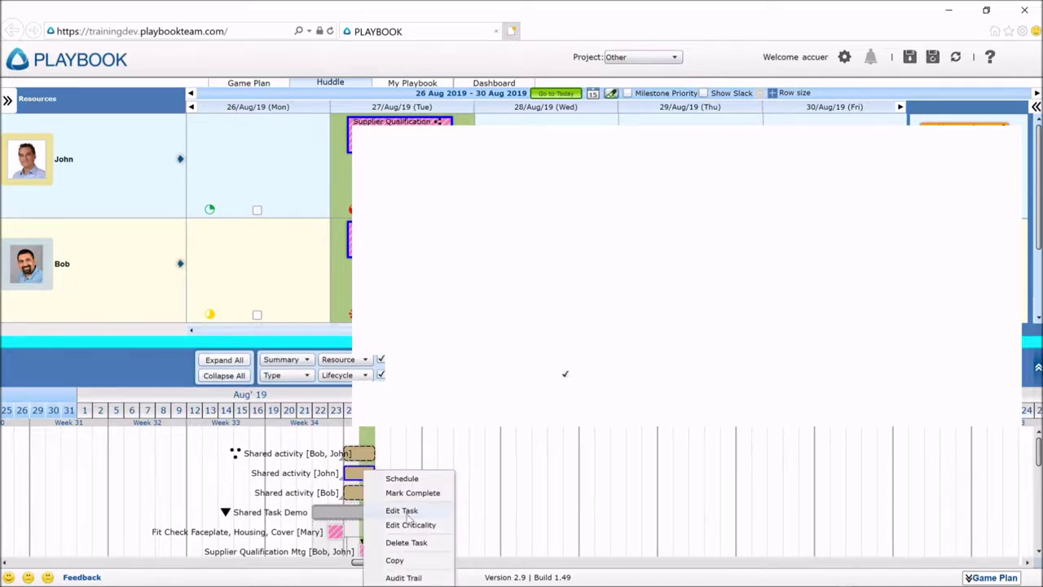
click(401, 510)
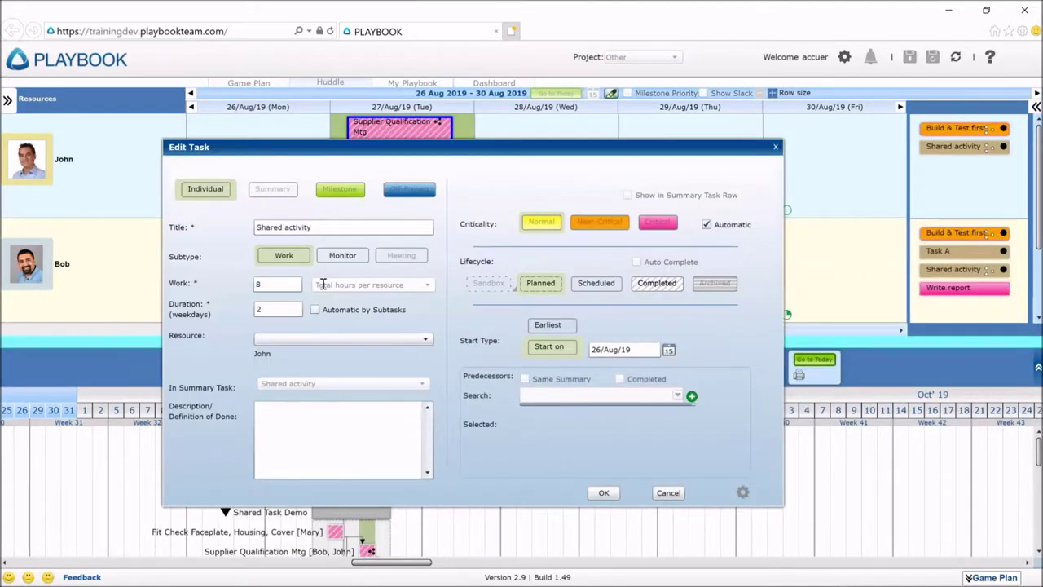
click(270, 269)
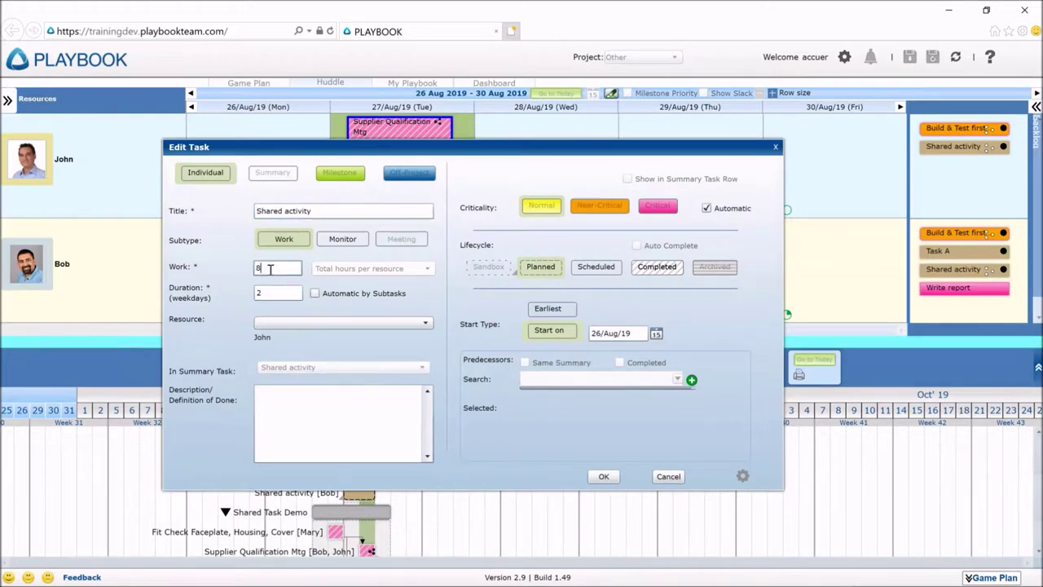
key(BackSpace)
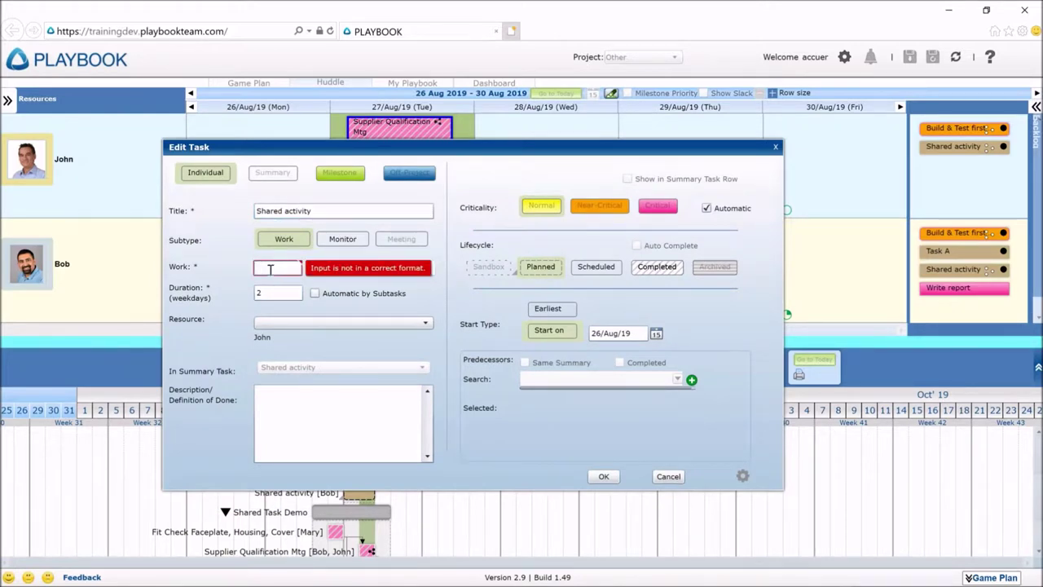
text(2)
key(Tab)
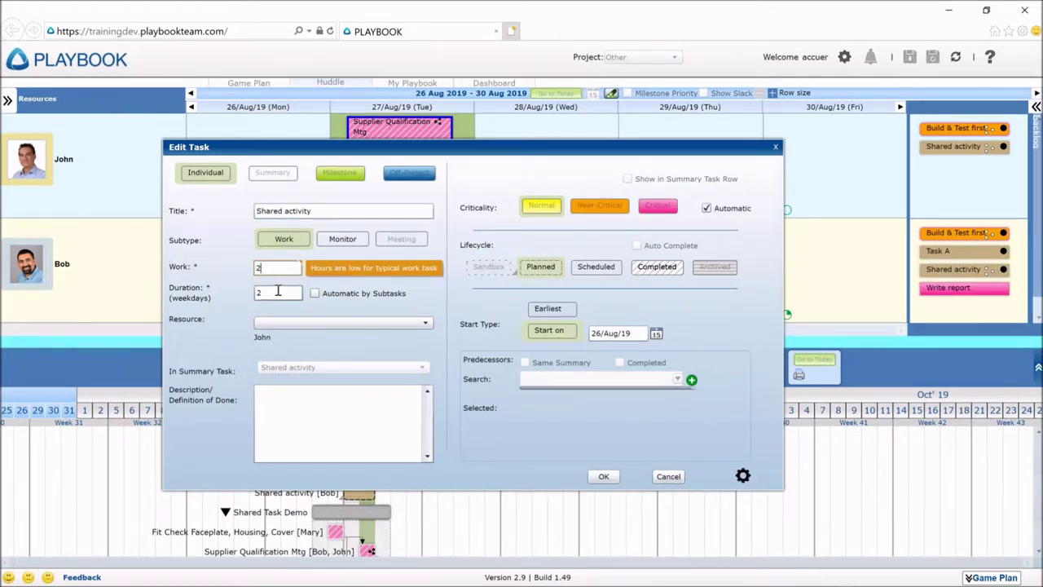
text(1)
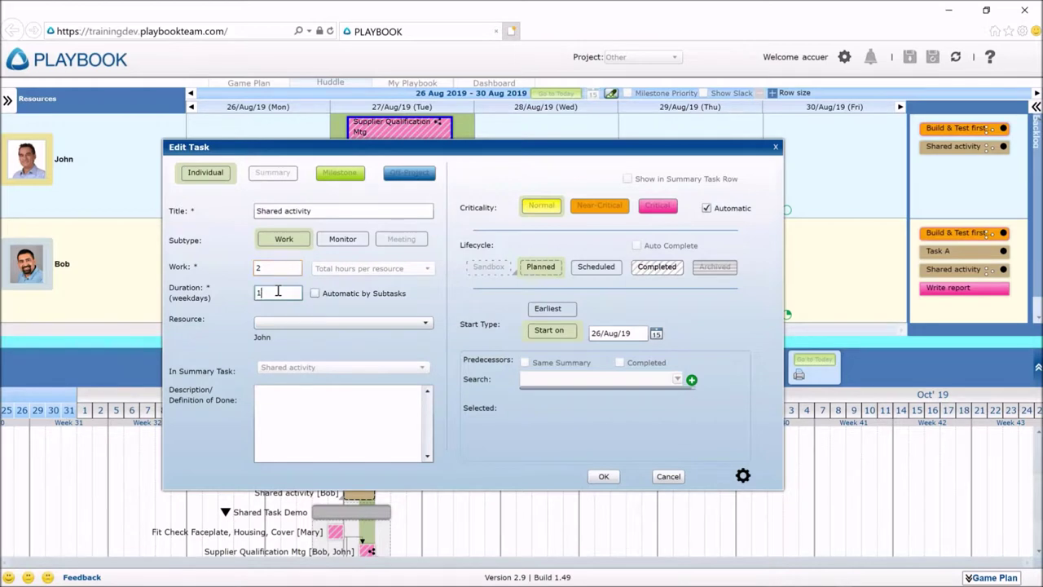
click(604, 478)
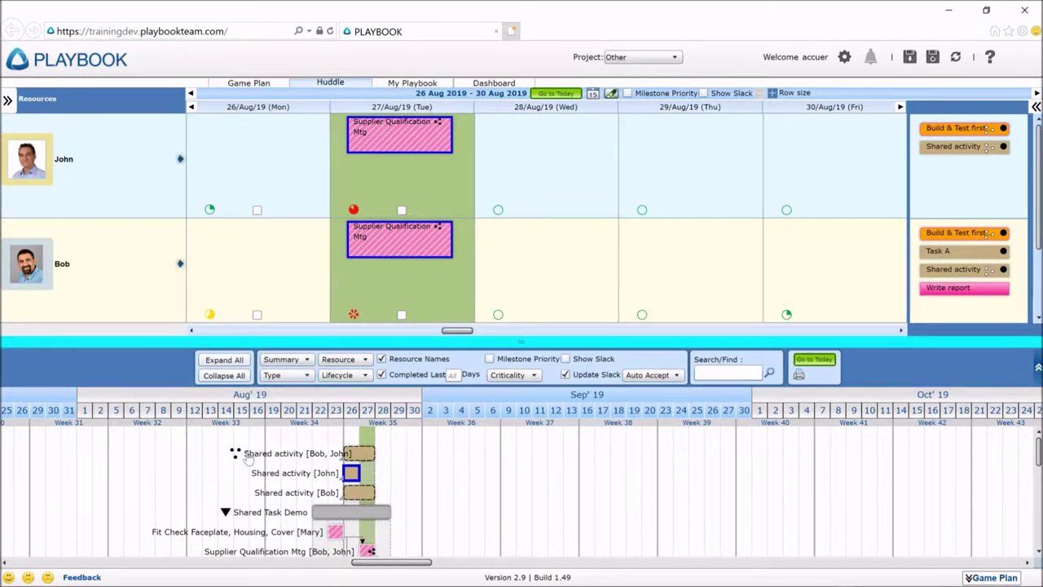
- Edit the parent Shared activity task, setting its work to 12 total hours per resource and its duration to 3 weekdays
right_click(370, 458)
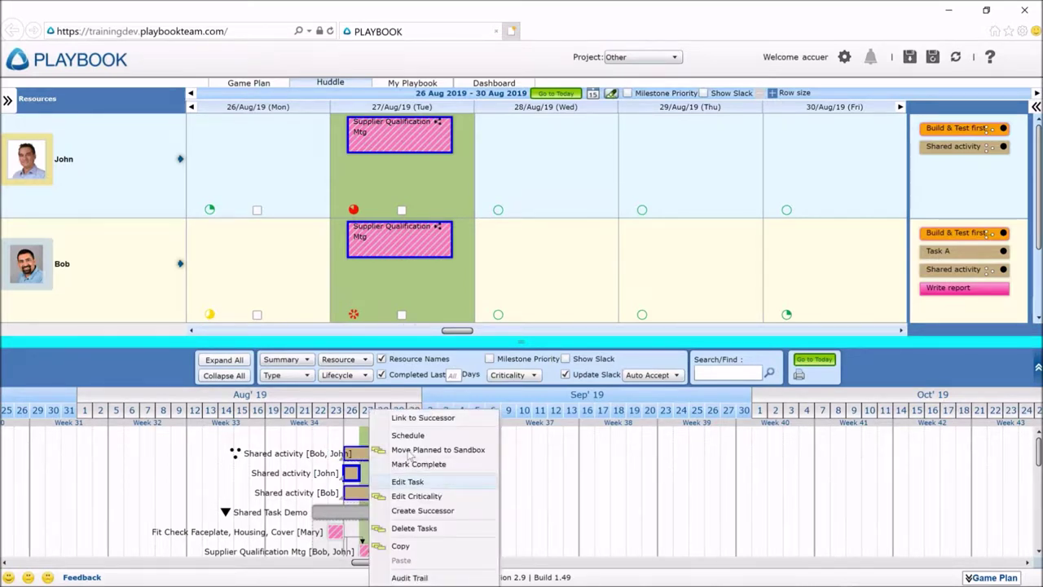
click(431, 483)
click(272, 278)
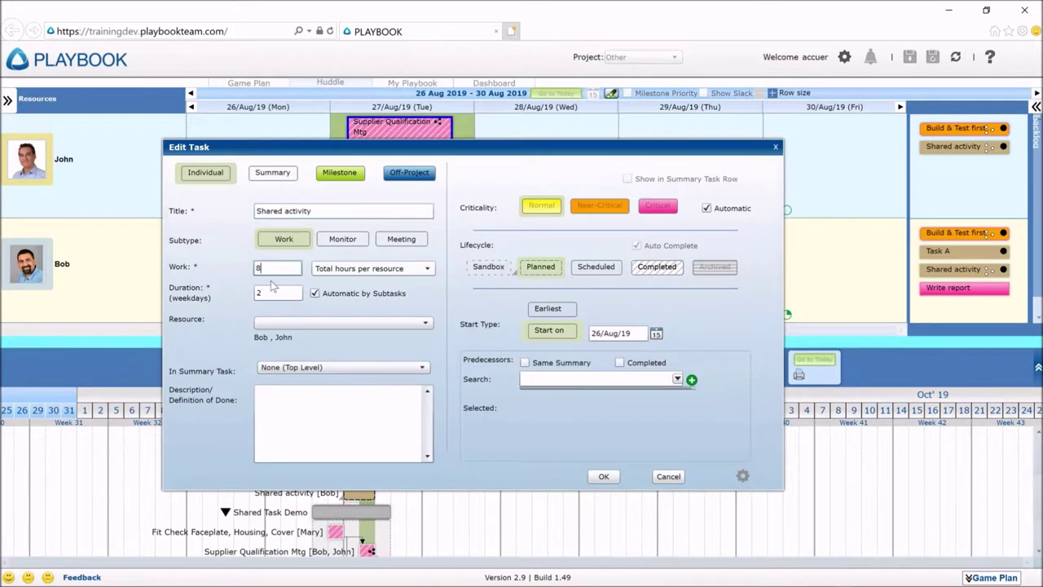
key(BackSpace)
text(12)
double_click(272, 291)
text(3)
click(603, 477)
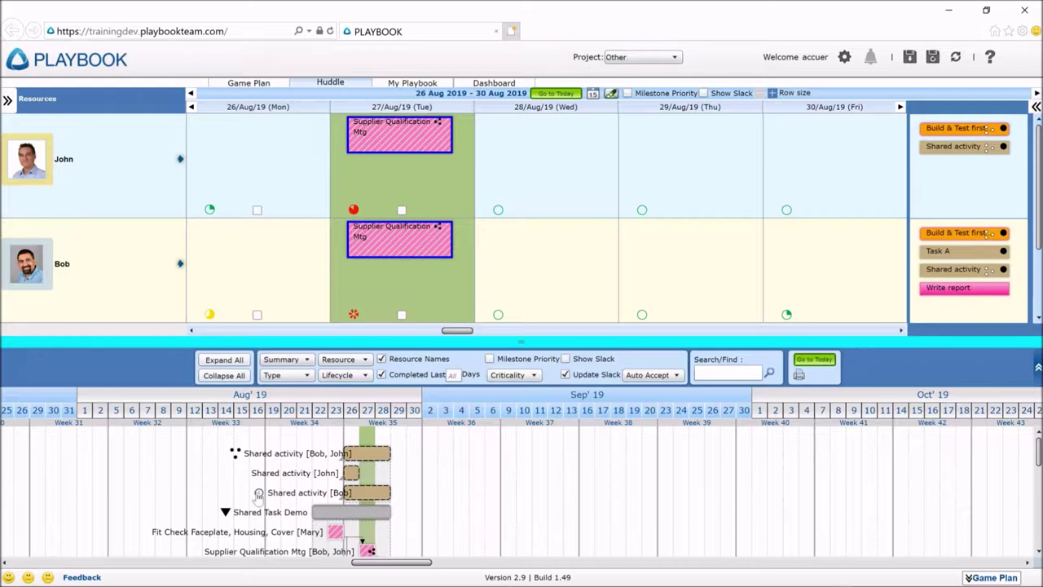
- Move the second Shared activity subtask in the Gantt chart so it starts on 28 August
mouse_move(257, 493)
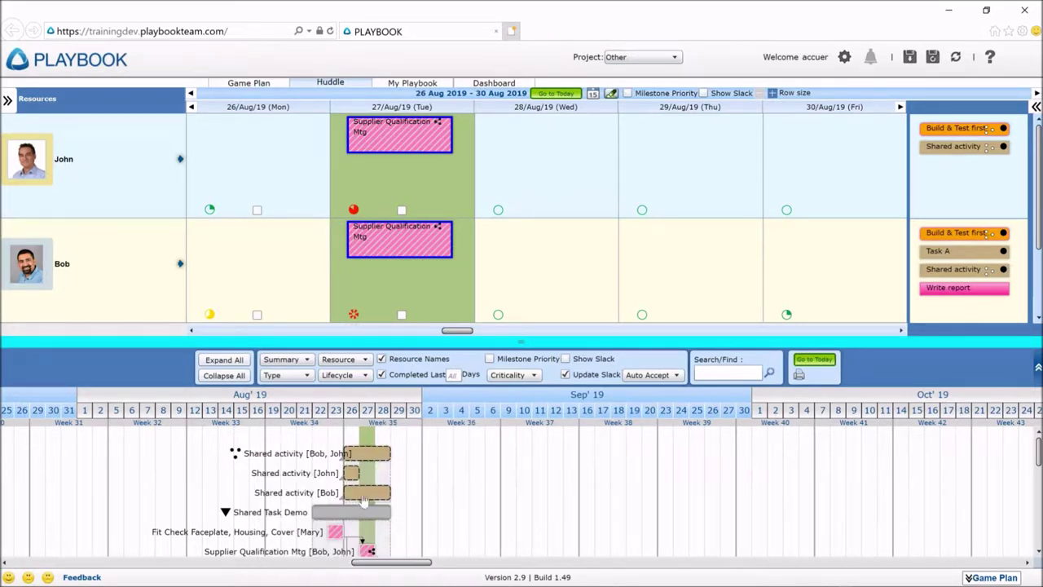
drag(365, 502, 399, 532)
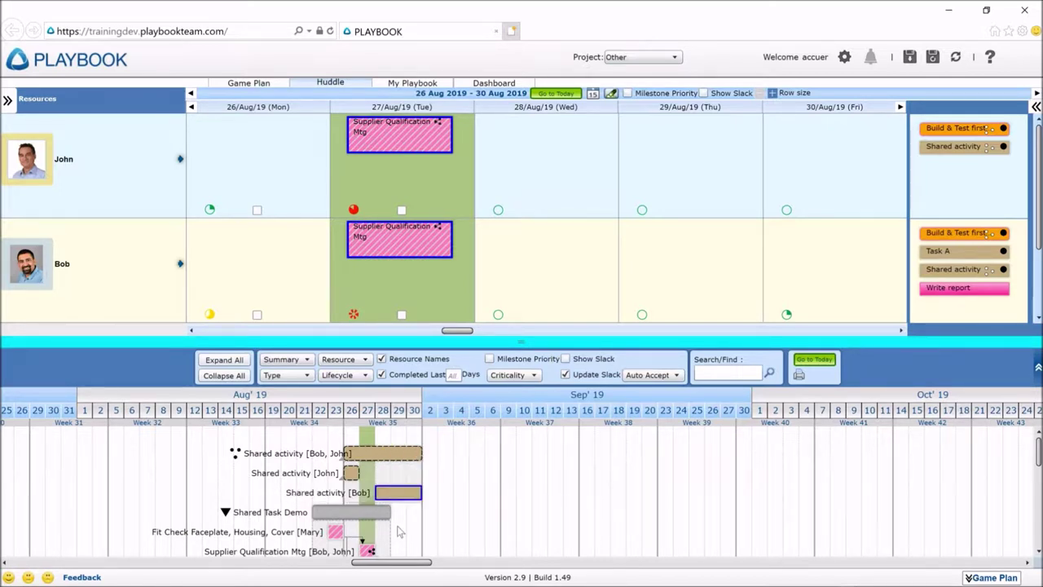
- Schedule the first Shared activity subtask and mark it complete
right_click(352, 472)
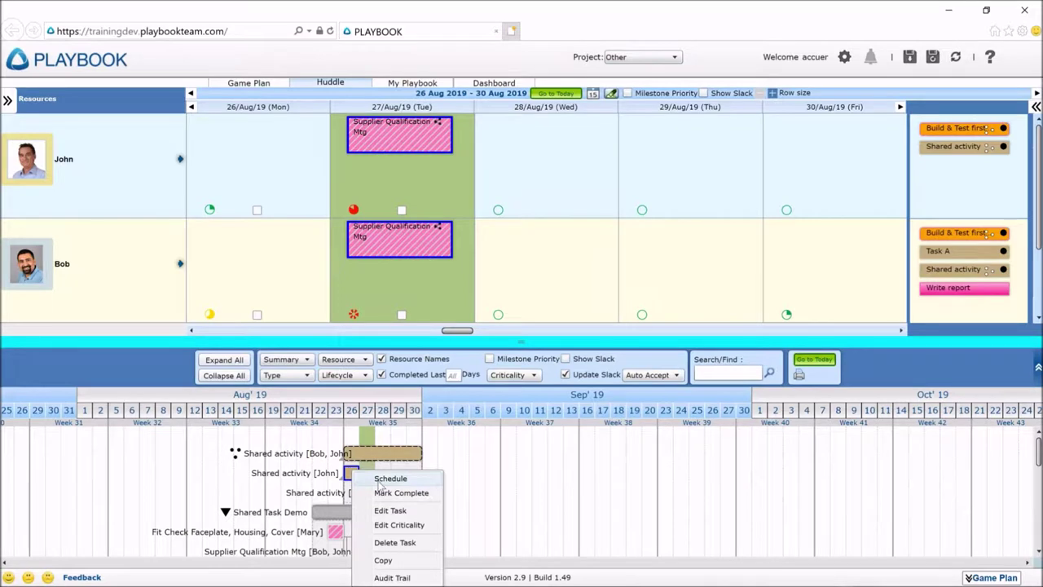
click(380, 480)
right_click(352, 473)
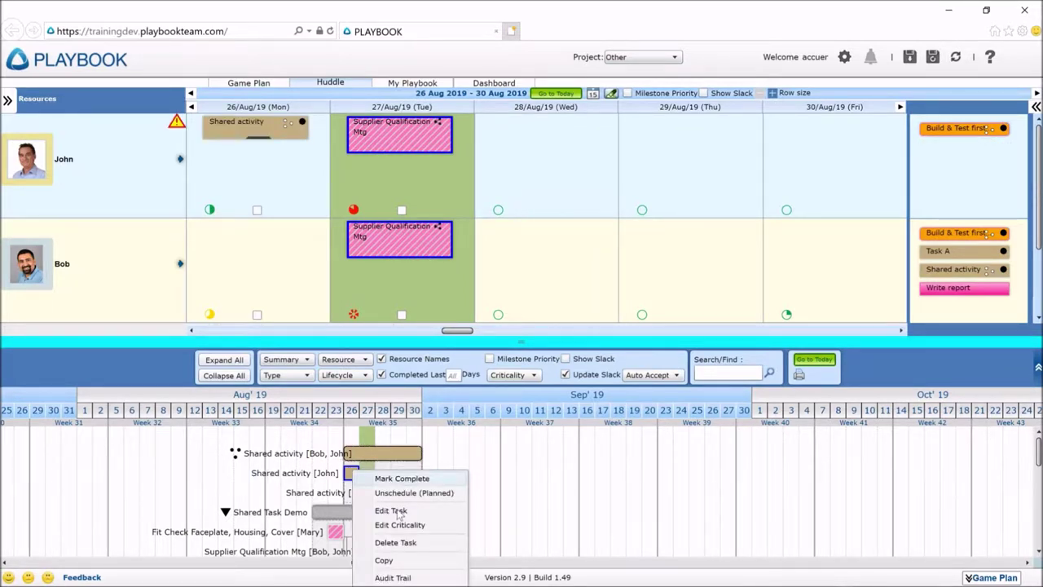
click(407, 493)
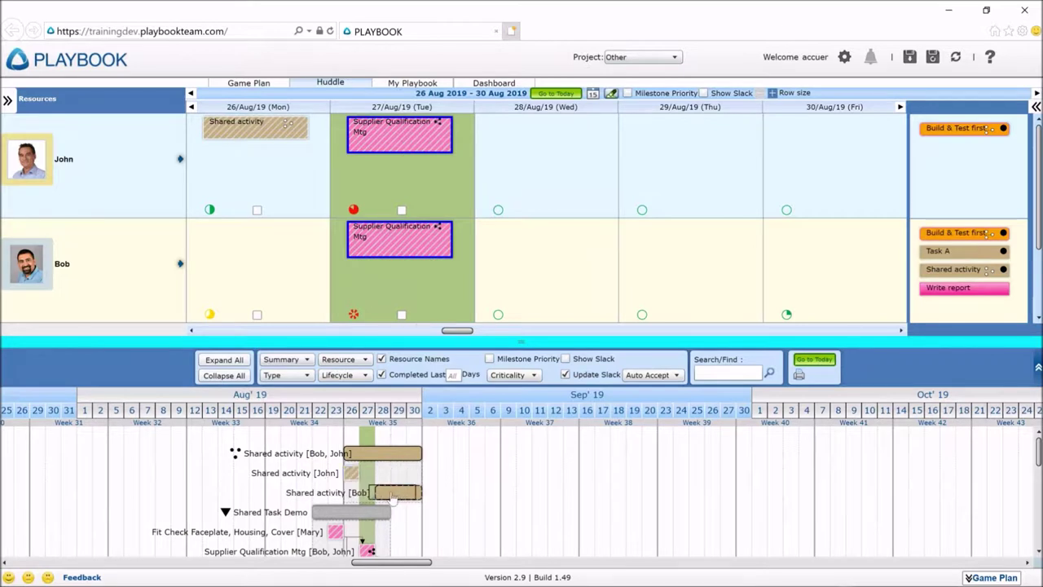
- Move the second Shared activity subtask to start on 27 August, and check the actions available for it and its parent
drag(394, 507, 394, 503)
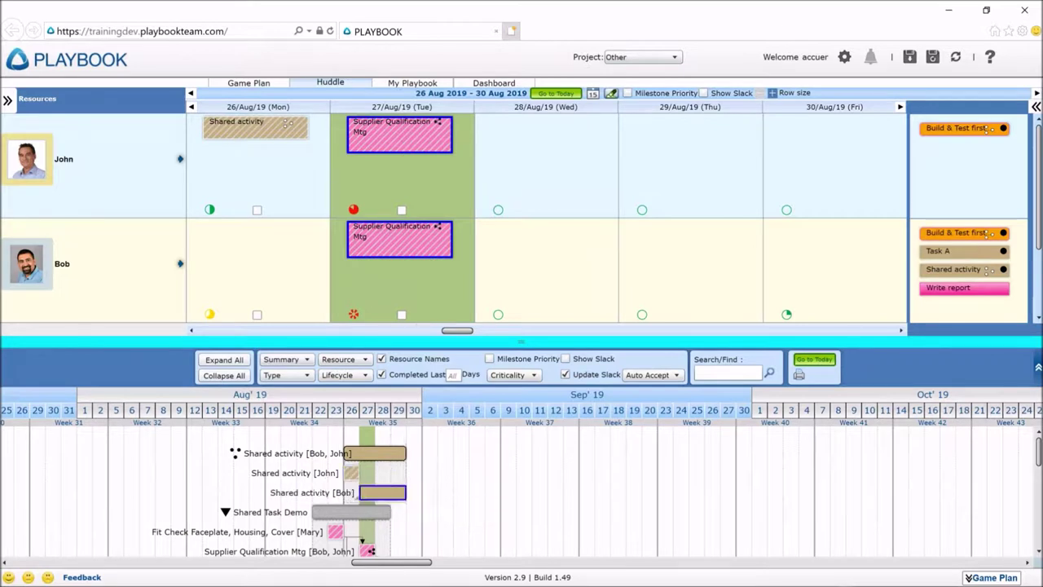
right_click(399, 499)
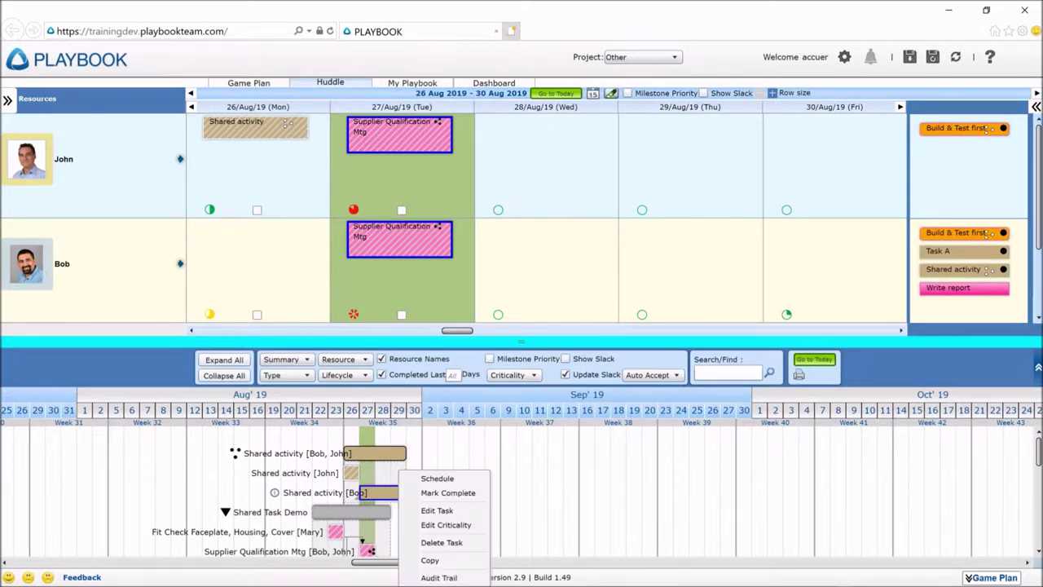
click(534, 495)
right_click(393, 459)
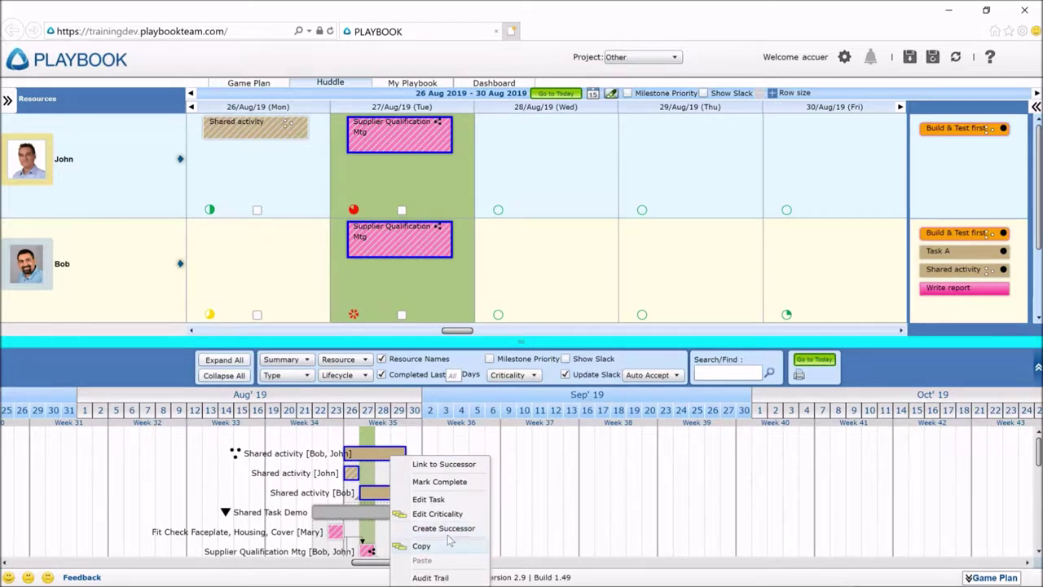
click(560, 509)
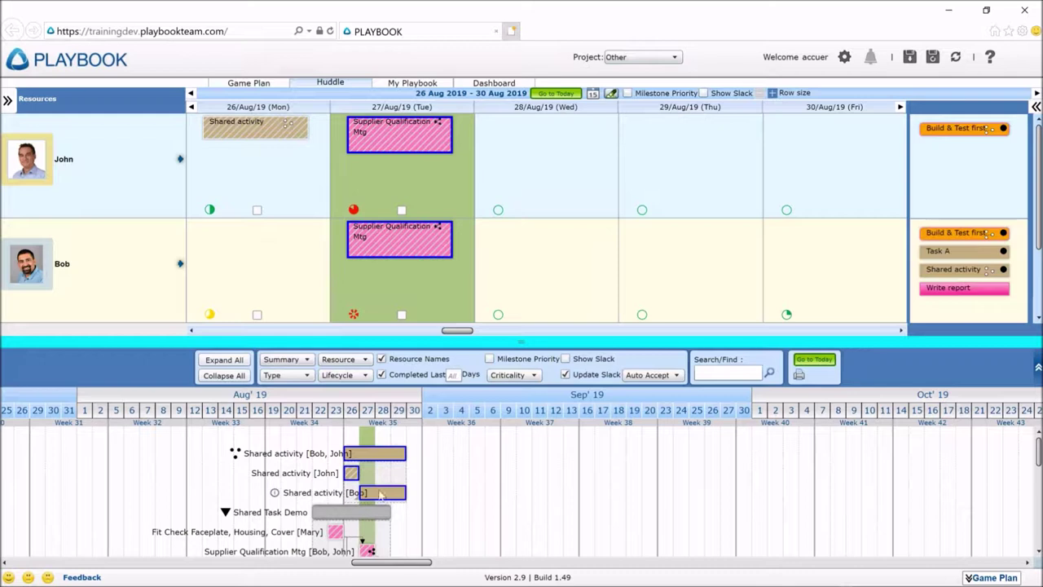
mouse_move(376, 512)
mouse_move(387, 459)
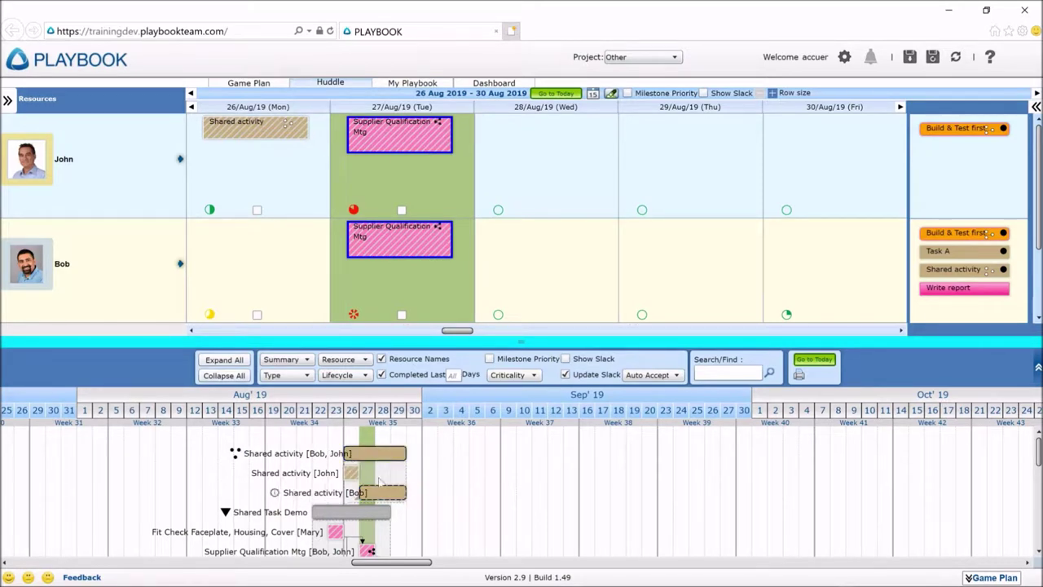
- Unmark the first Shared activity subtask as complete and unschedule it back to Planned
right_click(357, 474)
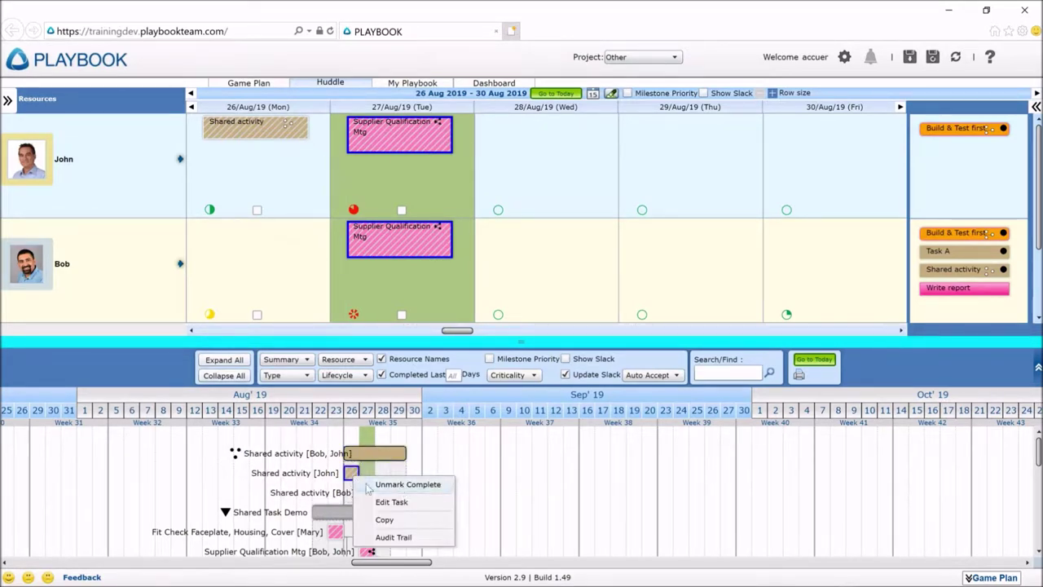
click(361, 484)
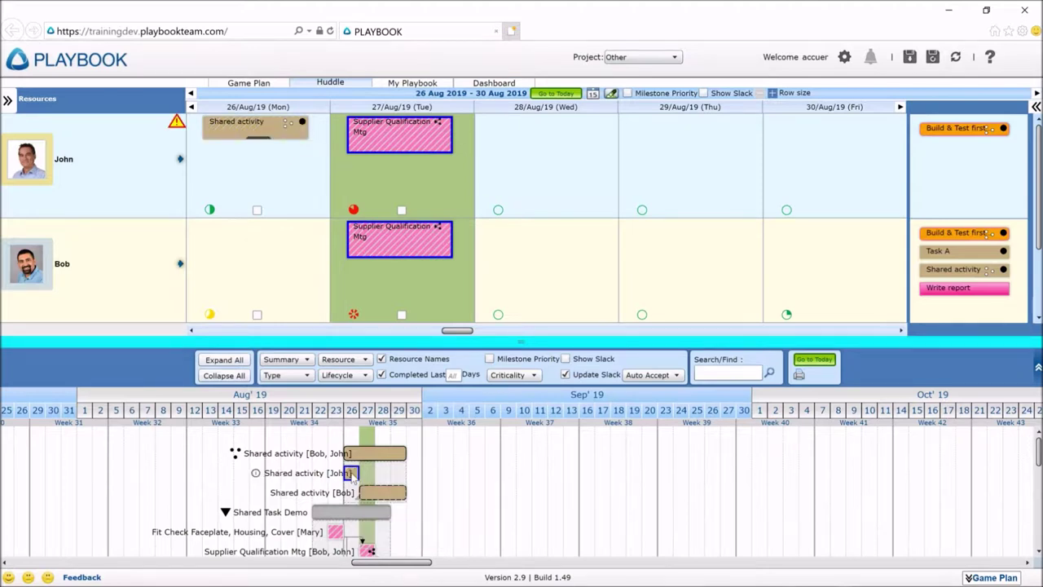
right_click(353, 477)
click(384, 494)
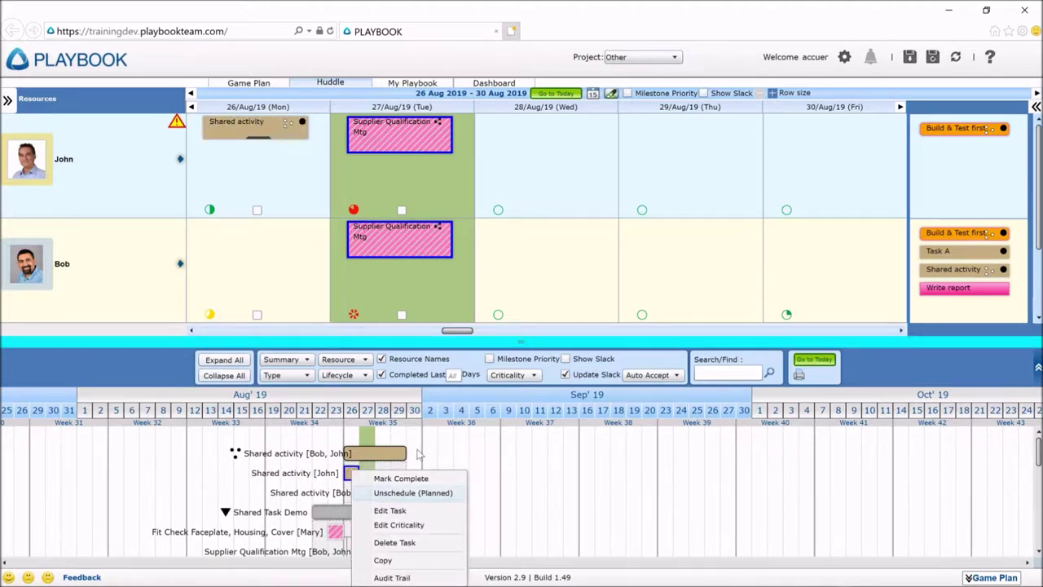
- Extend the parent Shared activity bar to end on 30 August, and shorten the second subtask to end on 28 August
drag(408, 451, 424, 451)
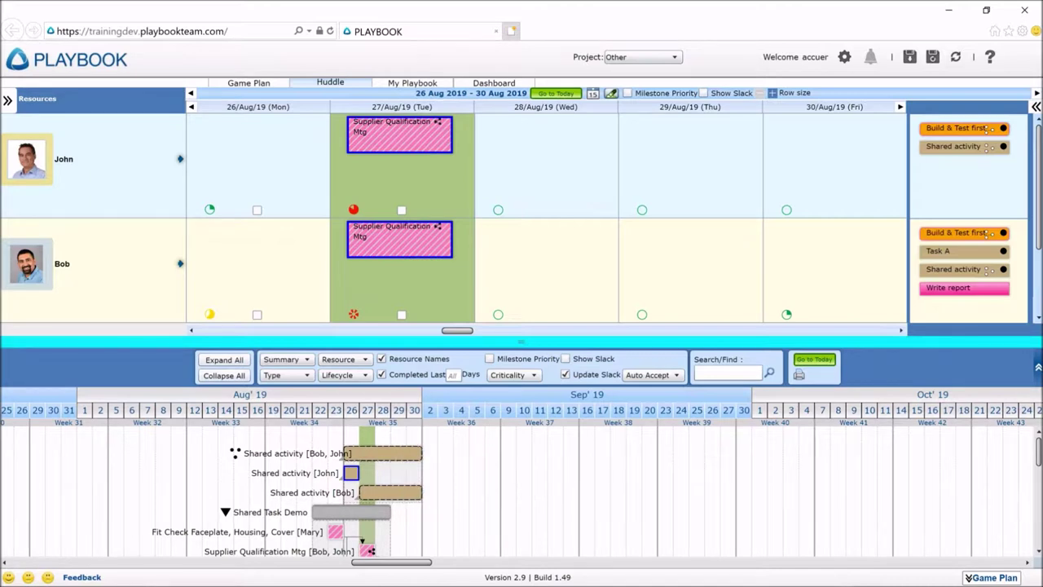
drag(425, 493, 392, 492)
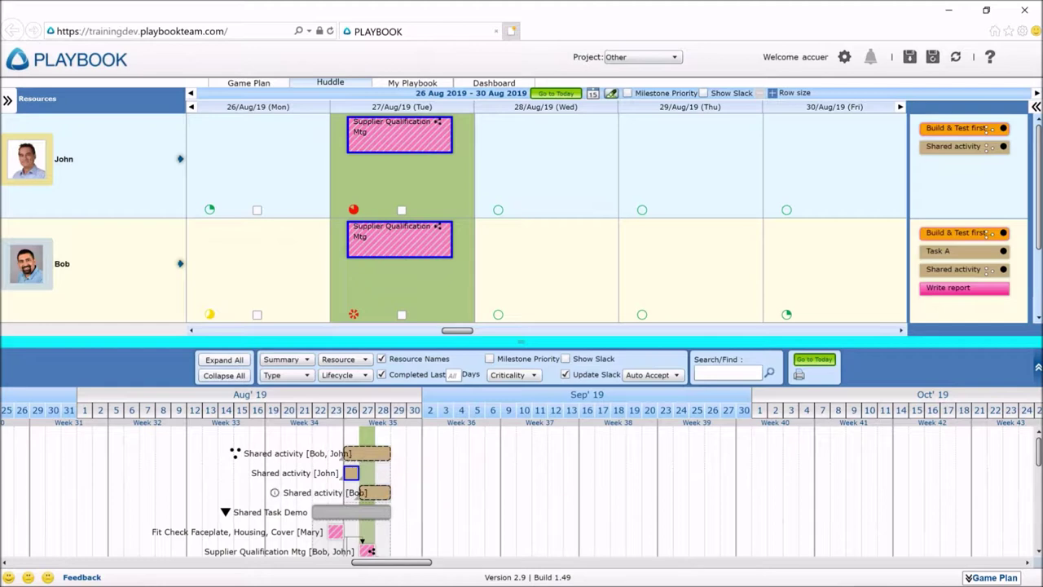
- Stretch the parent Shared activity task to 5 weekdays and turn off Automatic by Subtasks for its duration
drag(392, 459, 412, 517)
right_click(407, 461)
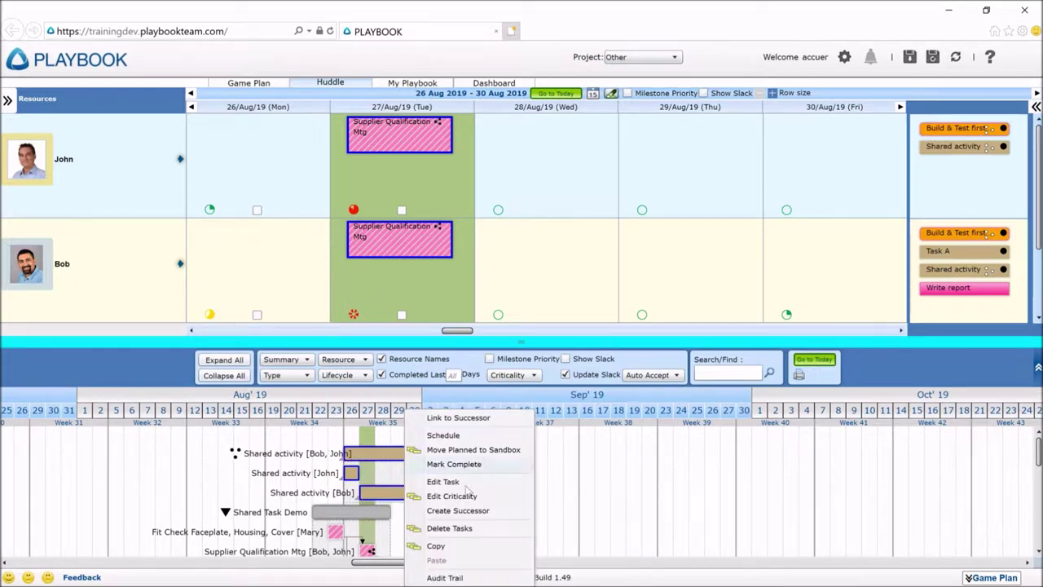
click(465, 487)
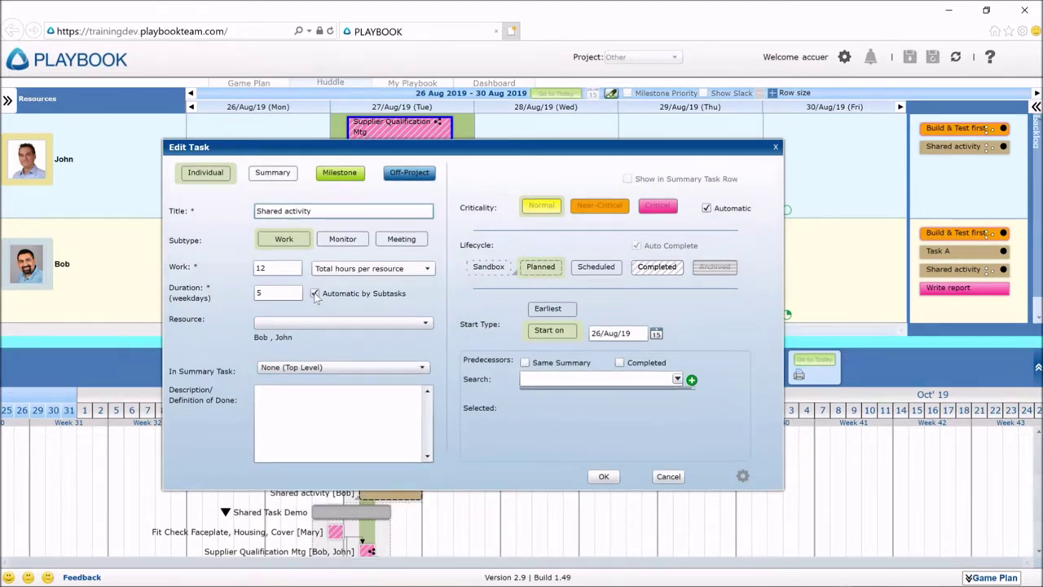
click(315, 293)
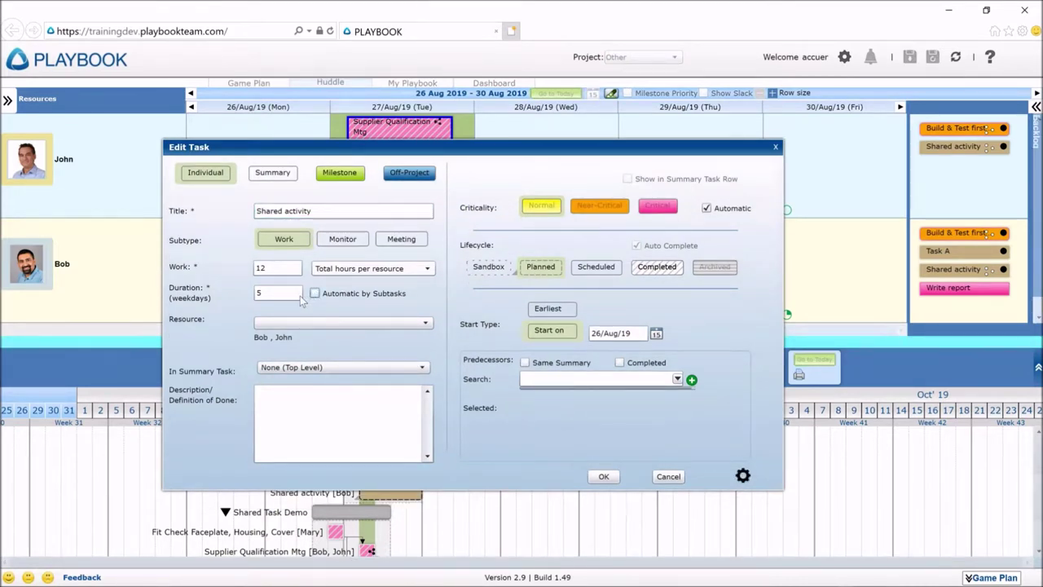
click(604, 476)
click(604, 476)
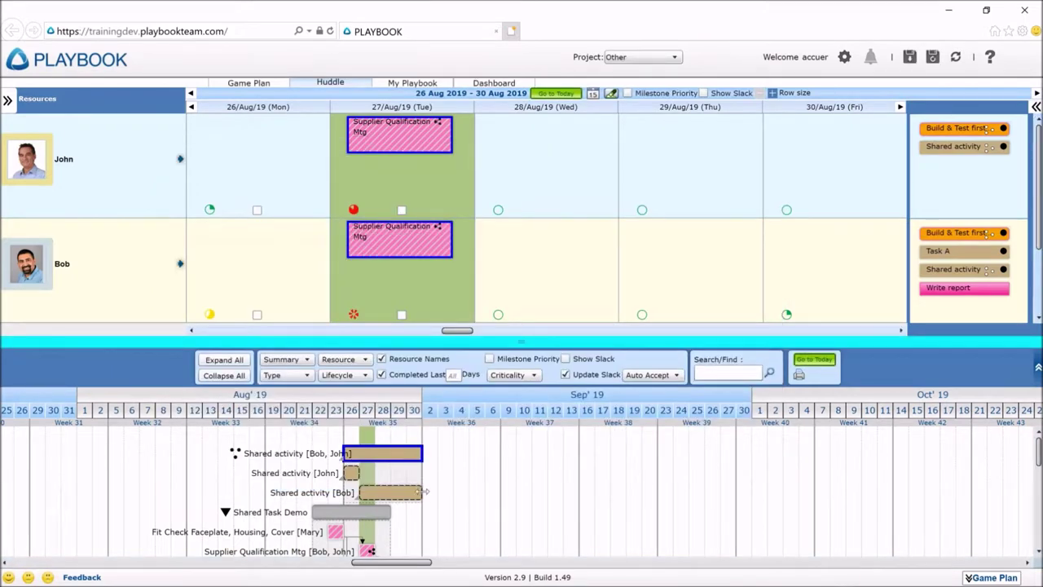
- Shorten the second Shared activity subtask to 2.5 weekdays and prefix its title with the assigned resource's possessive first name
drag(400, 492, 398, 523)
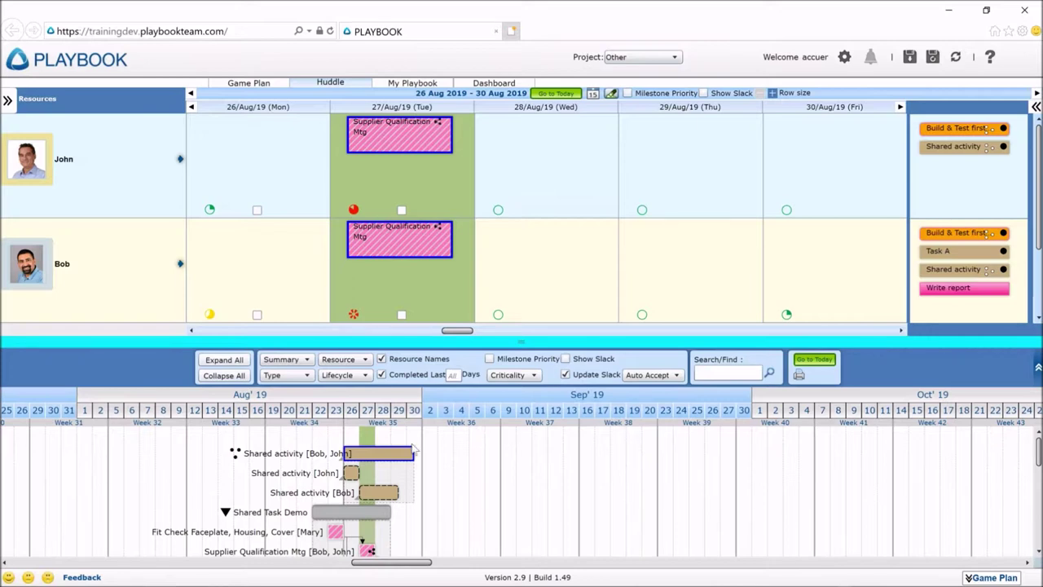
right_click(385, 491)
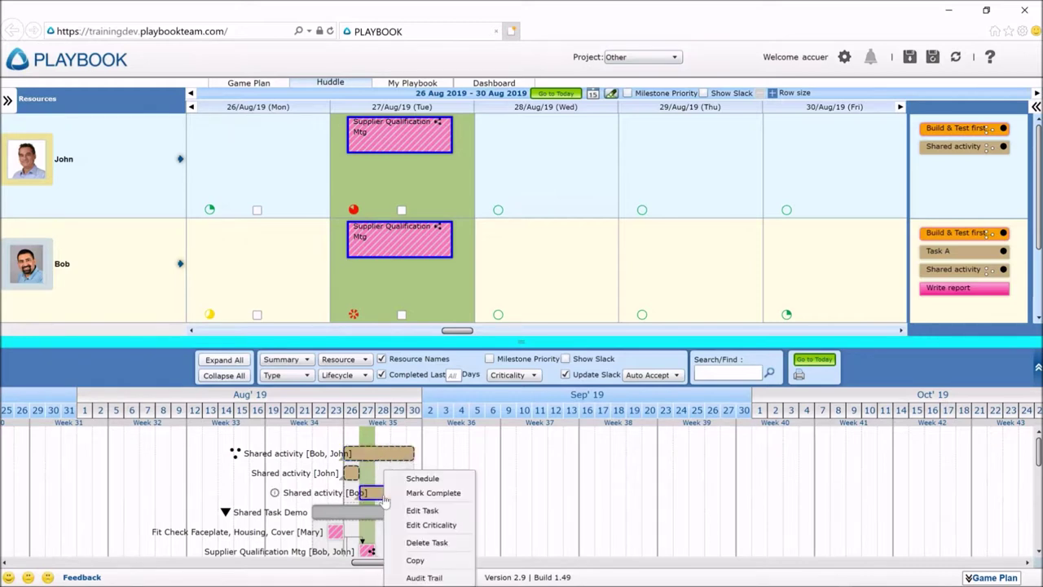
click(424, 510)
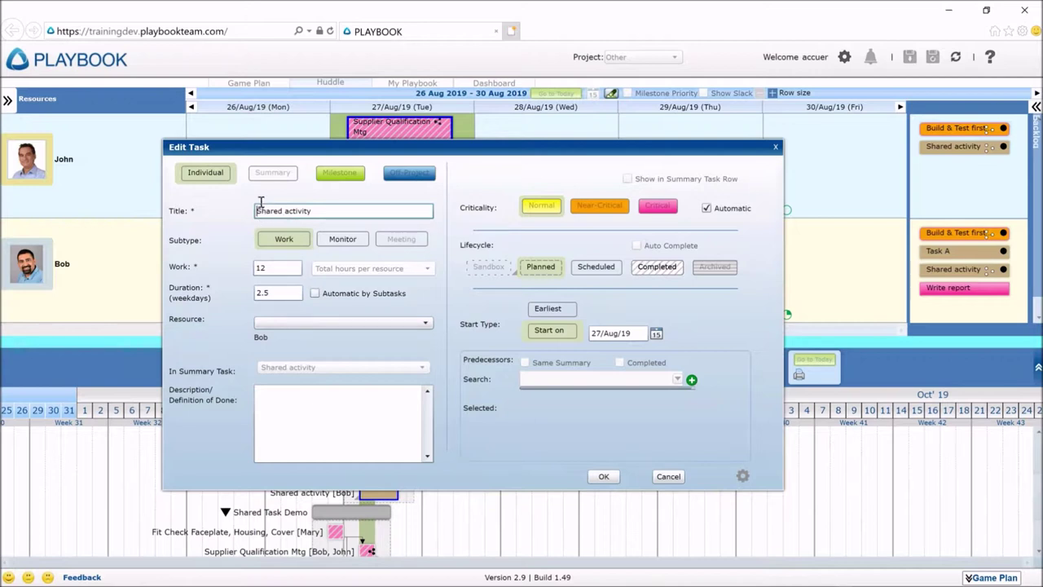
text(bob's)
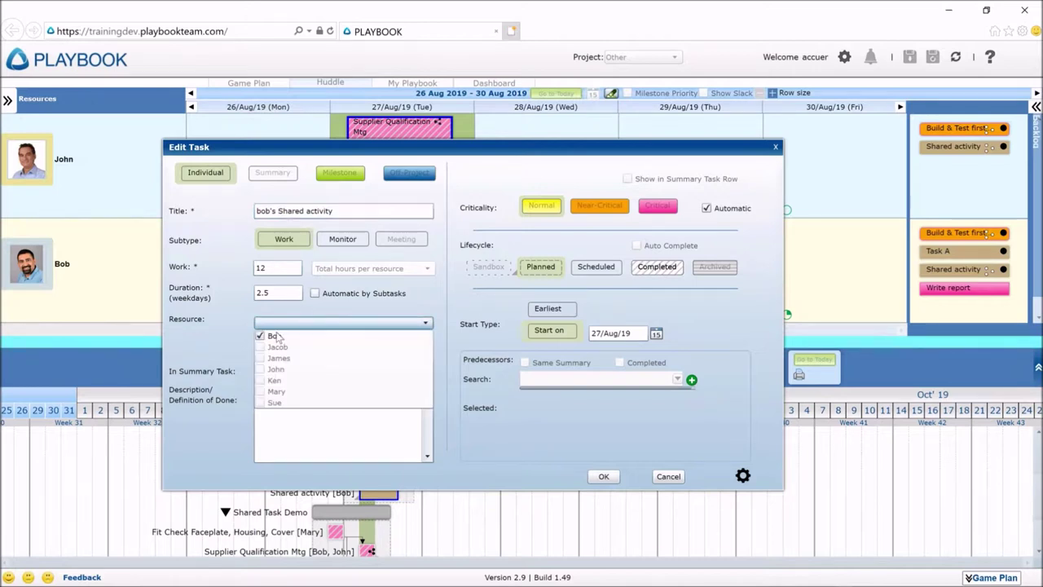
- Replace the subtask's assigned resource with the second resource in the list, and save the task
click(259, 336)
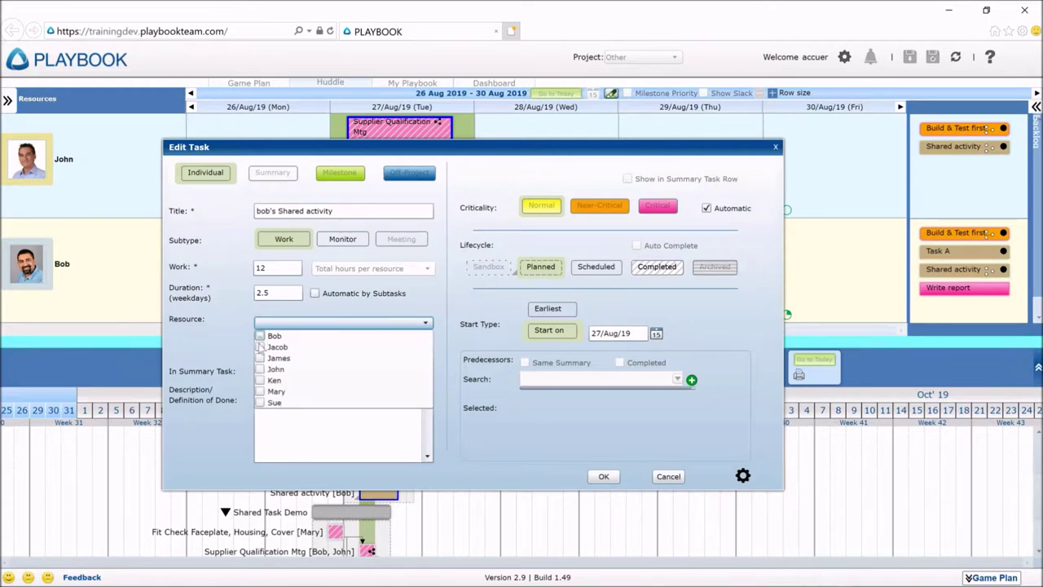
click(260, 347)
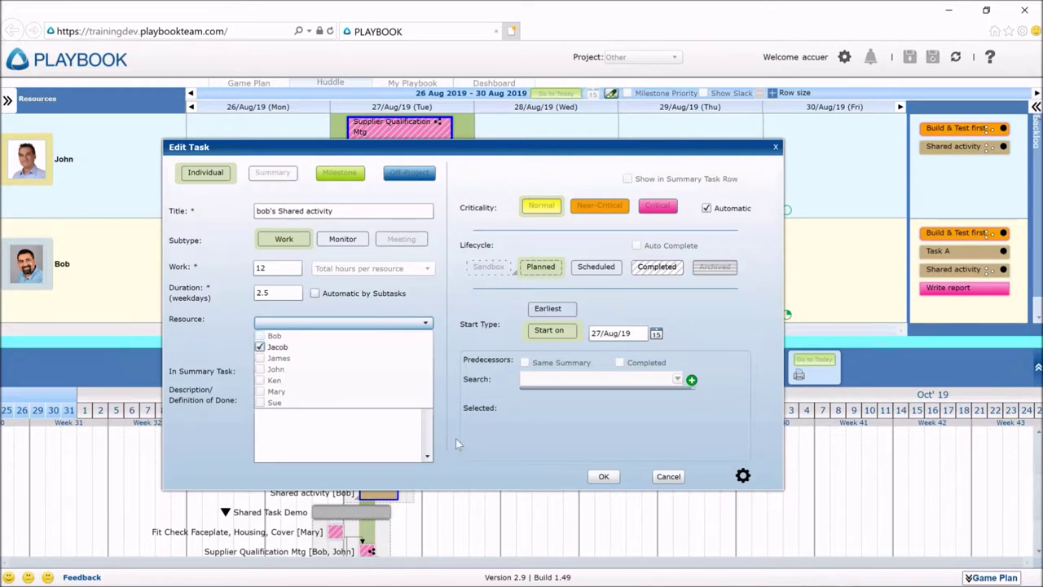
click(518, 439)
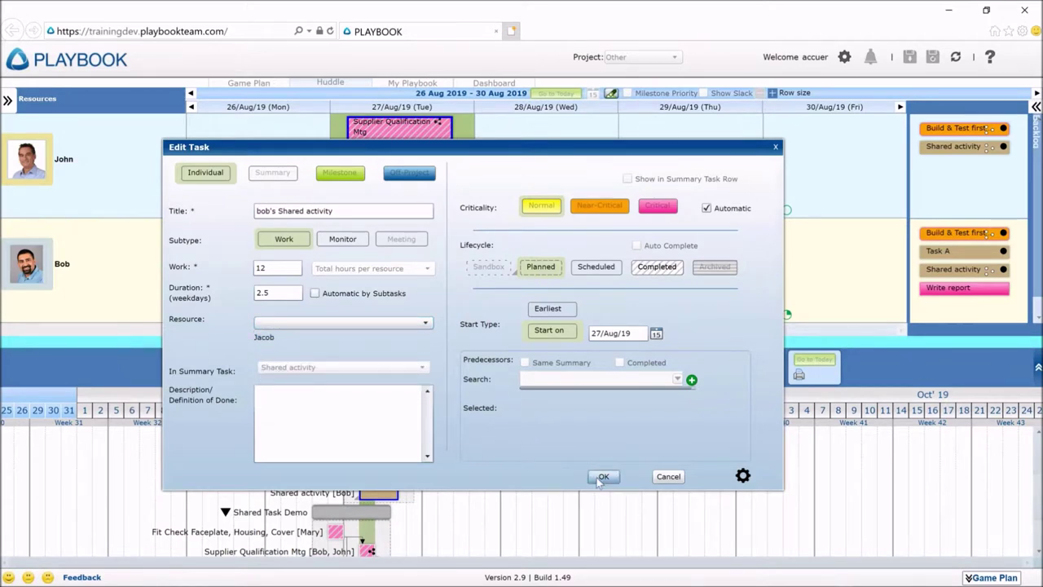
click(599, 477)
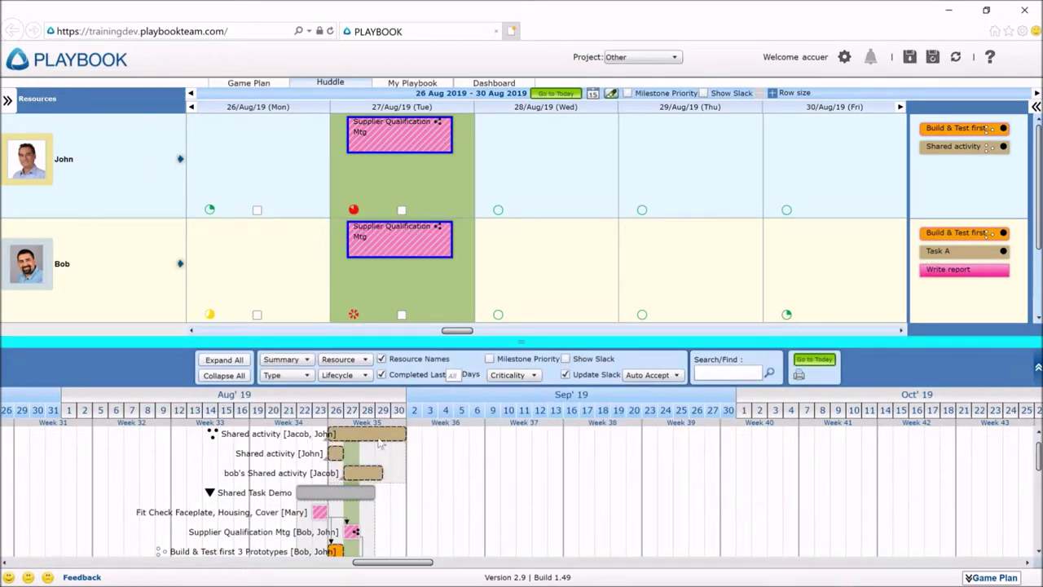
- Add the first listed resource to the parent Shared activity task alongside its two assigned resources, and save it
right_click(383, 443)
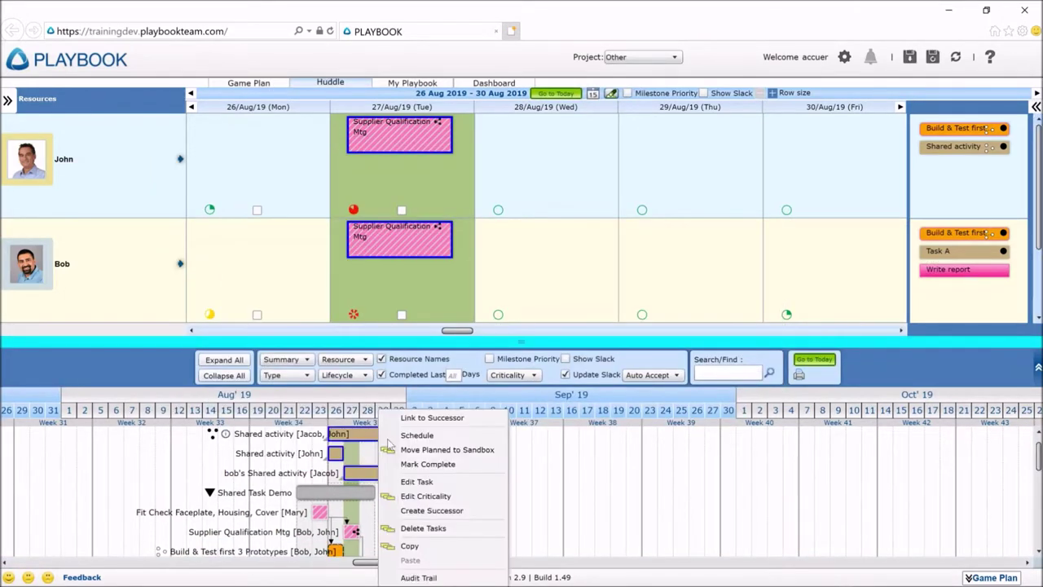
click(431, 480)
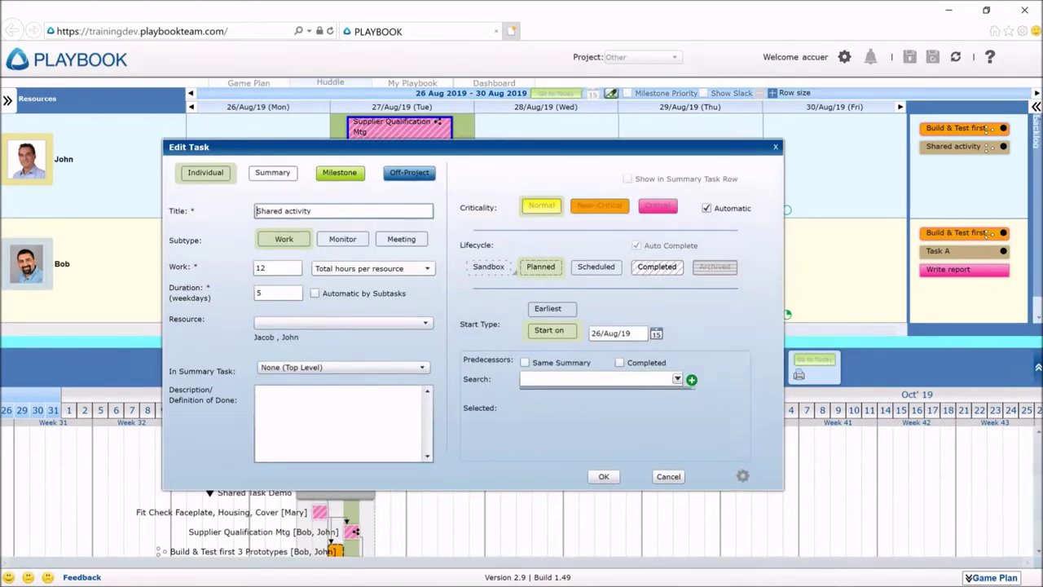
click(308, 322)
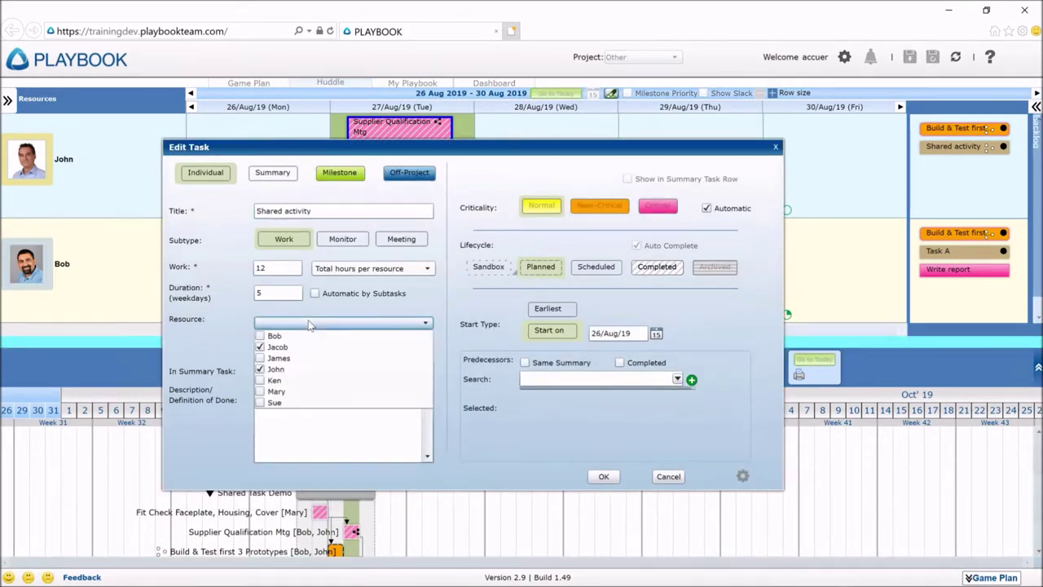
click(260, 336)
click(580, 480)
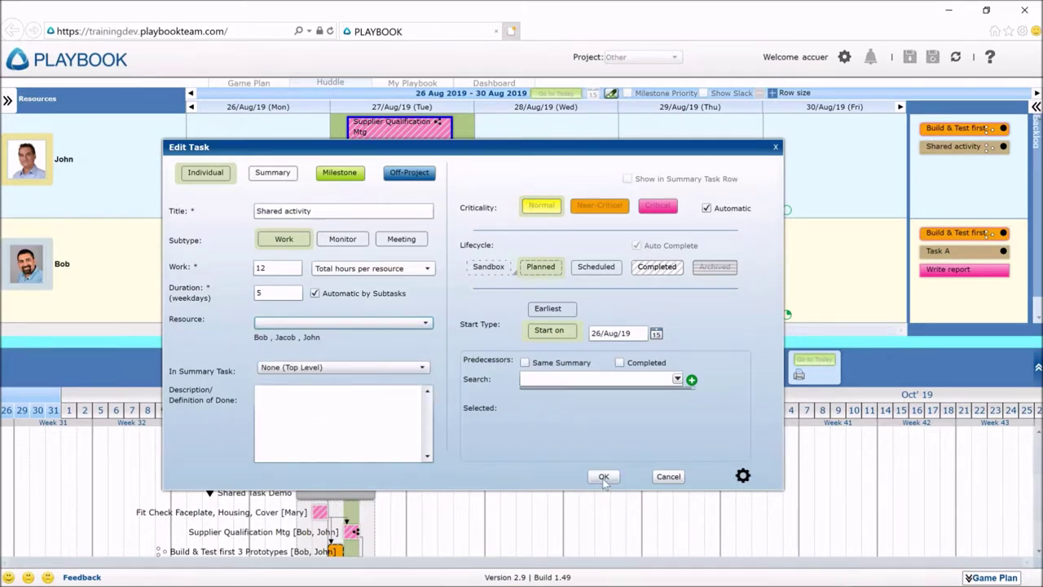
click(603, 478)
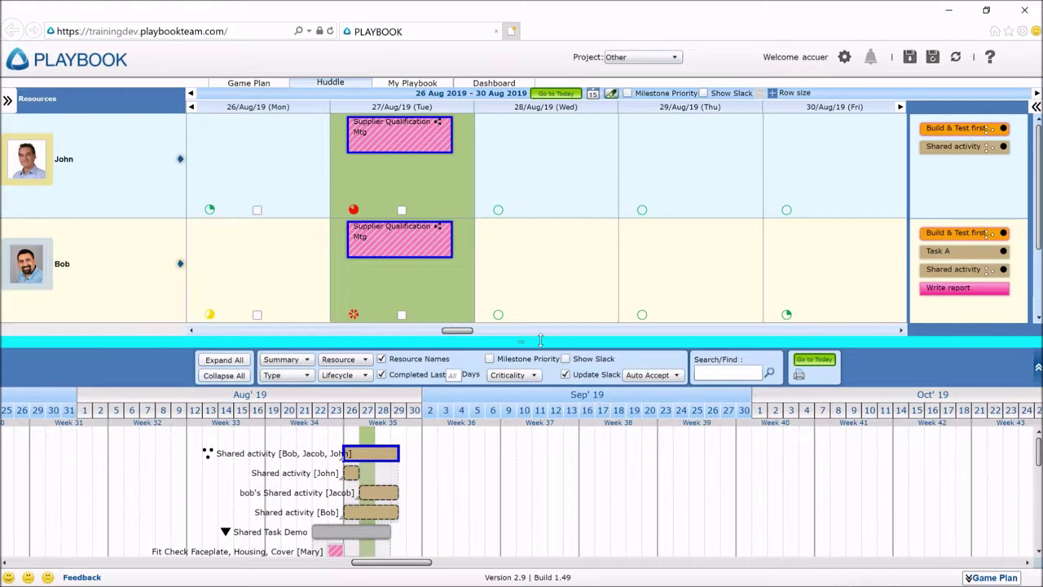
- Collapse the subtasks of Shared activity and expand those of Build & Test first 3 Prototypes
drag(540, 339, 535, 309)
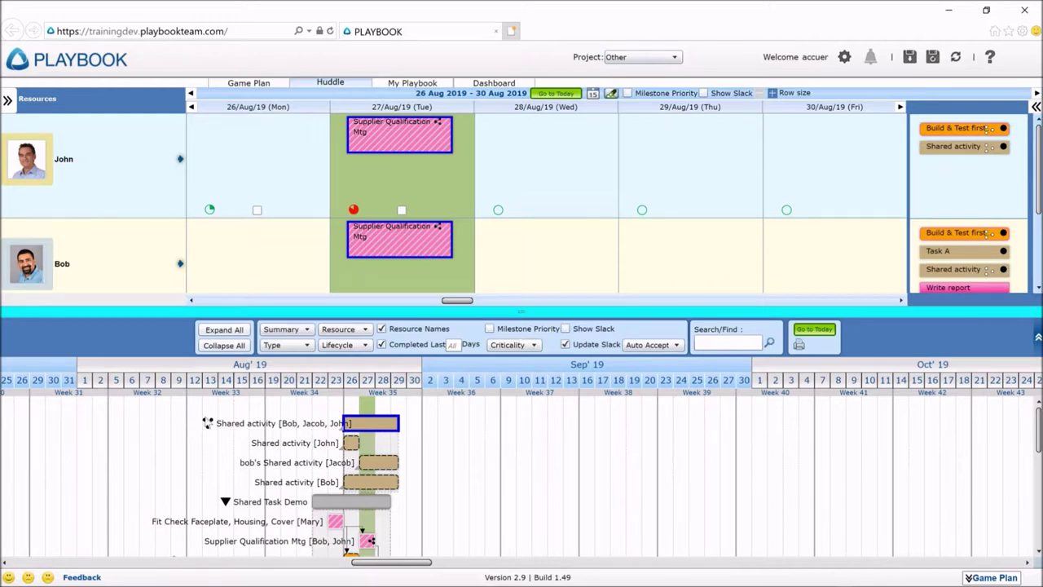
click(209, 421)
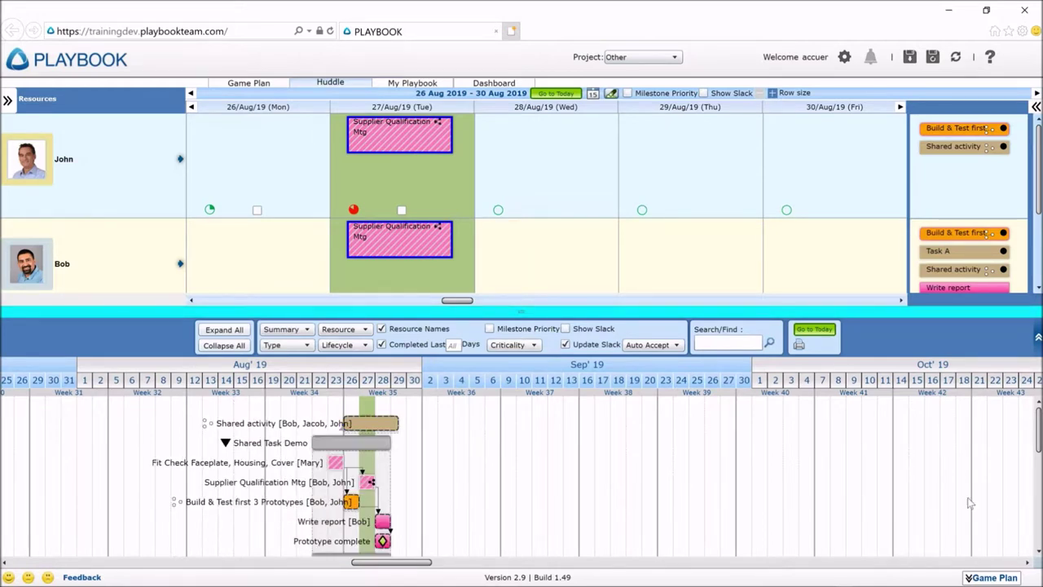
scroll(1038, 459, down, 1)
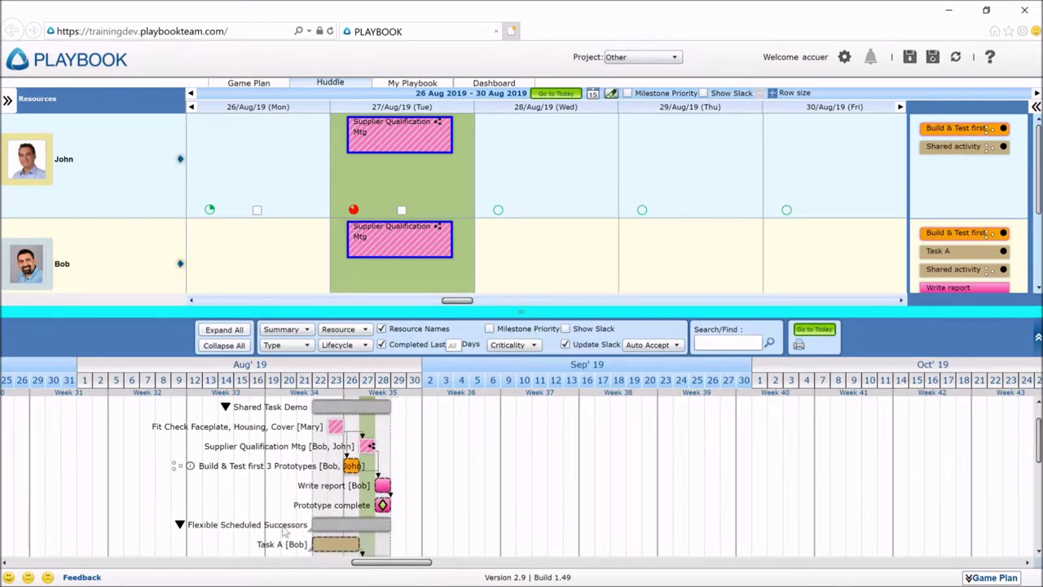
click(175, 473)
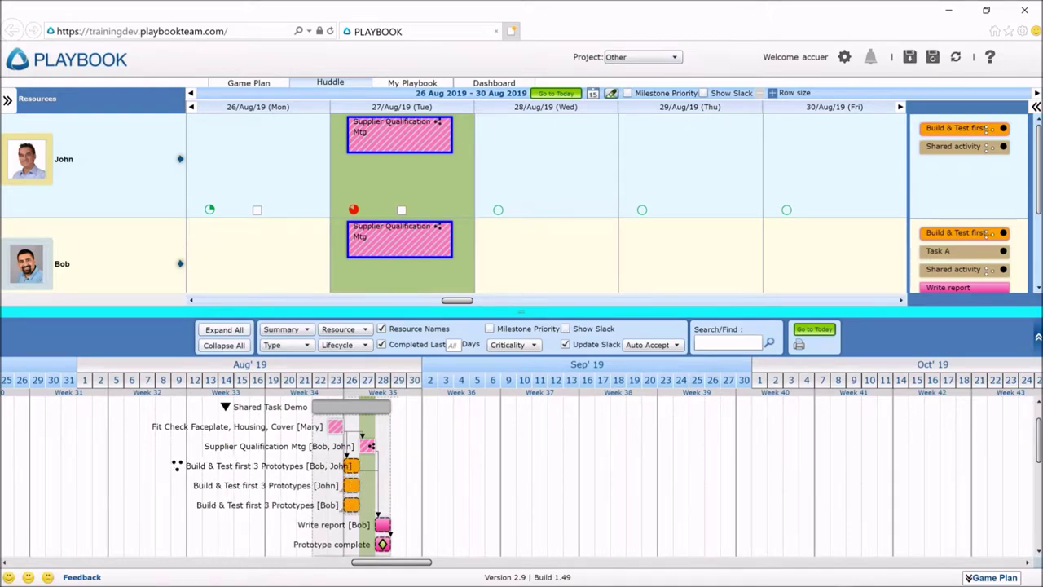
- Mark the first Build & Test first 3 Prototypes subtask complete and stretch the second subtask through 28 August
mouse_move(350, 487)
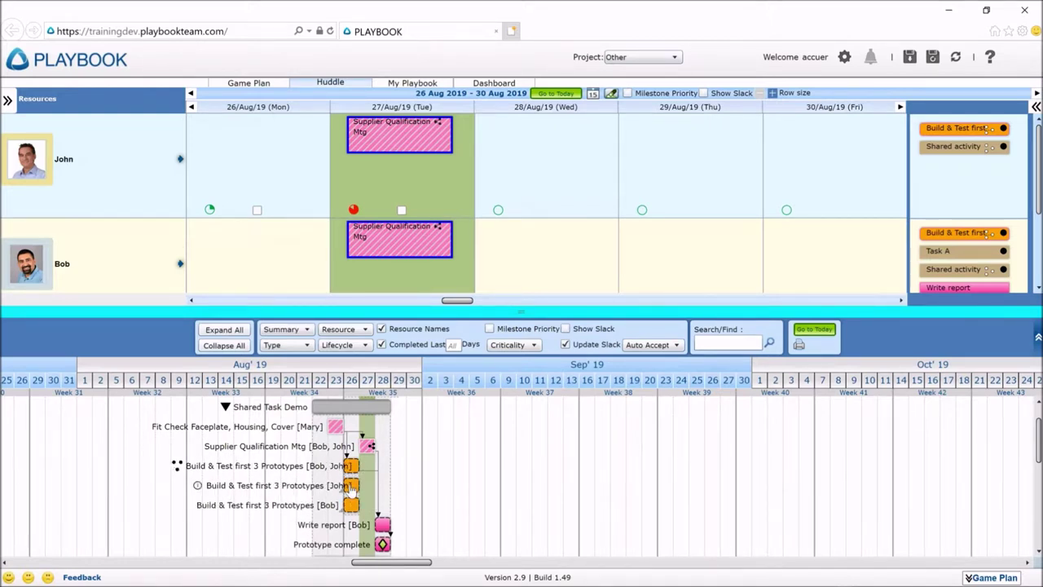
right_click(351, 487)
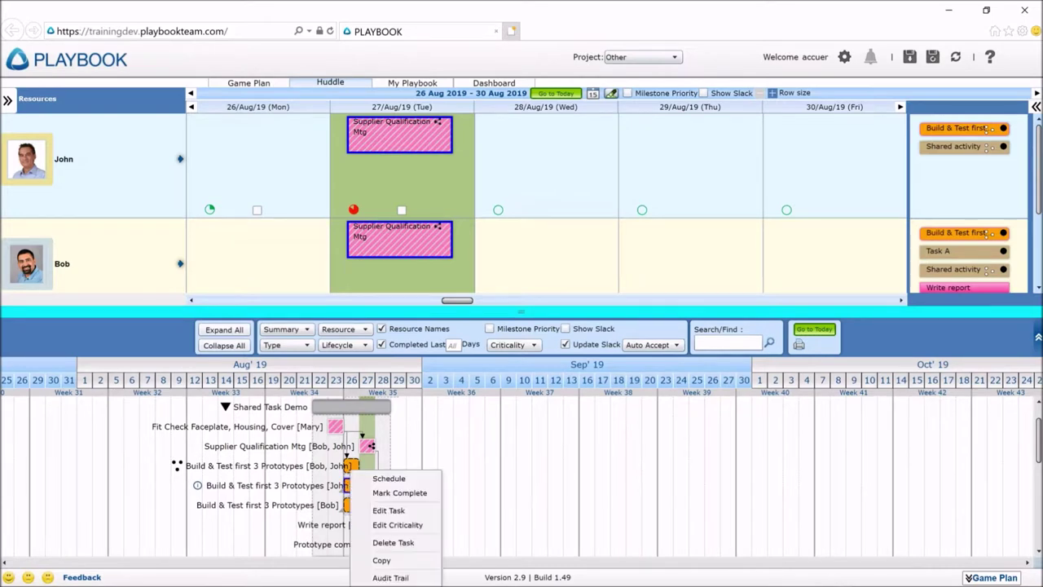
click(365, 514)
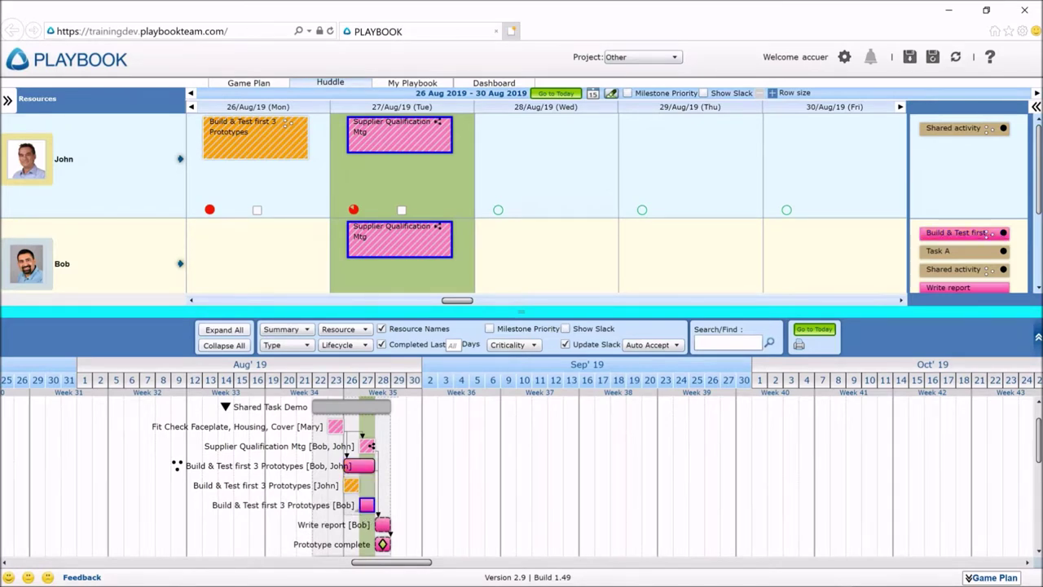
drag(373, 505, 377, 512)
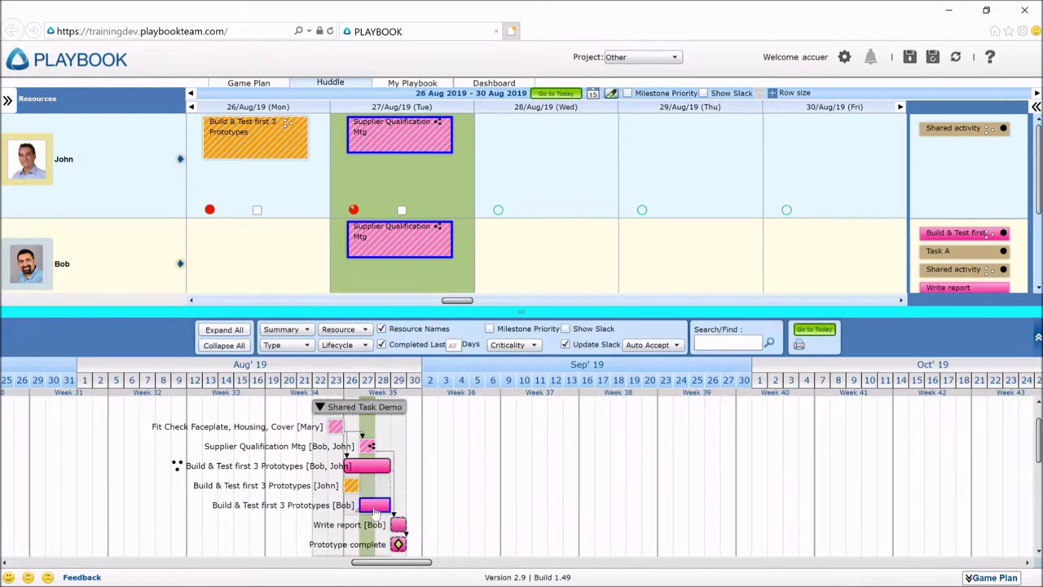
- Schedule the second Build & Test first 3 Prototypes subtask and mark it complete
right_click(376, 510)
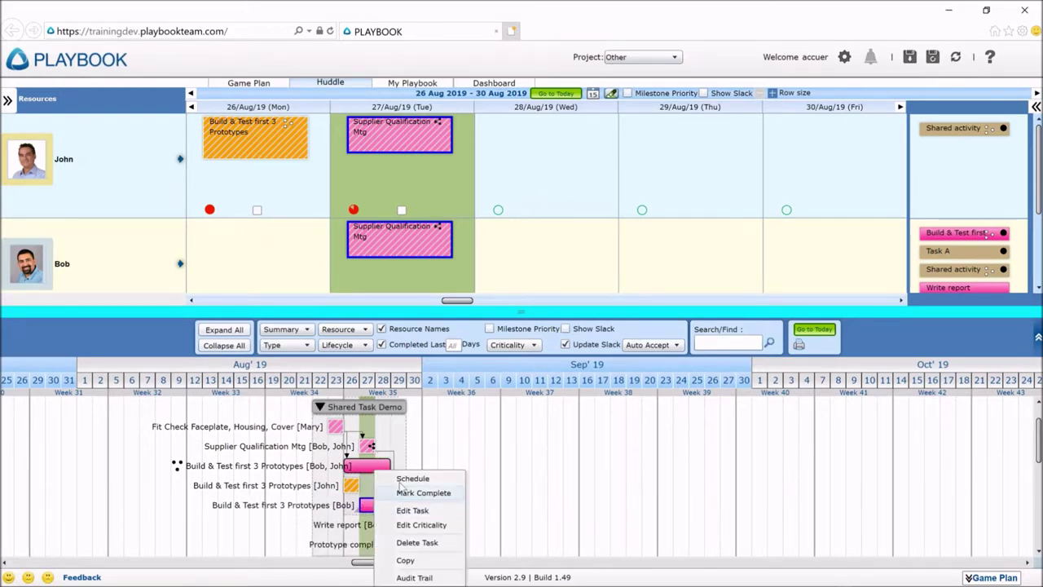
click(385, 512)
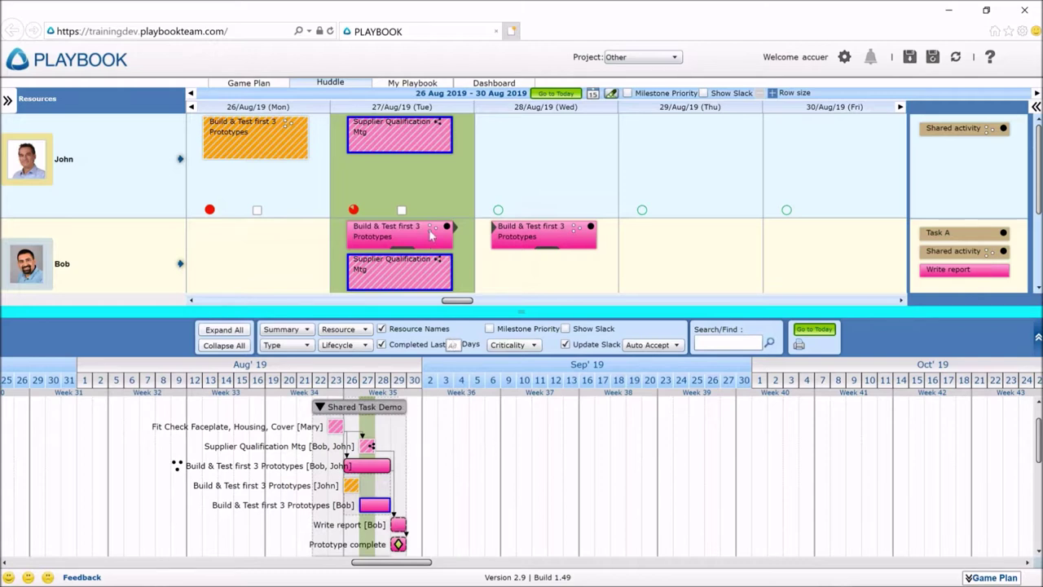
mouse_move(441, 233)
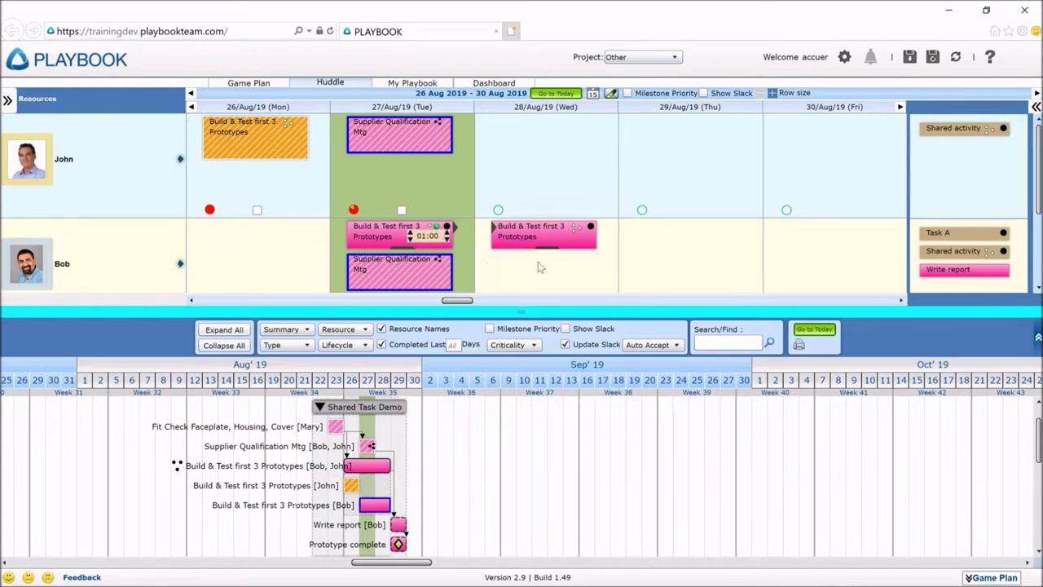
right_click(414, 233)
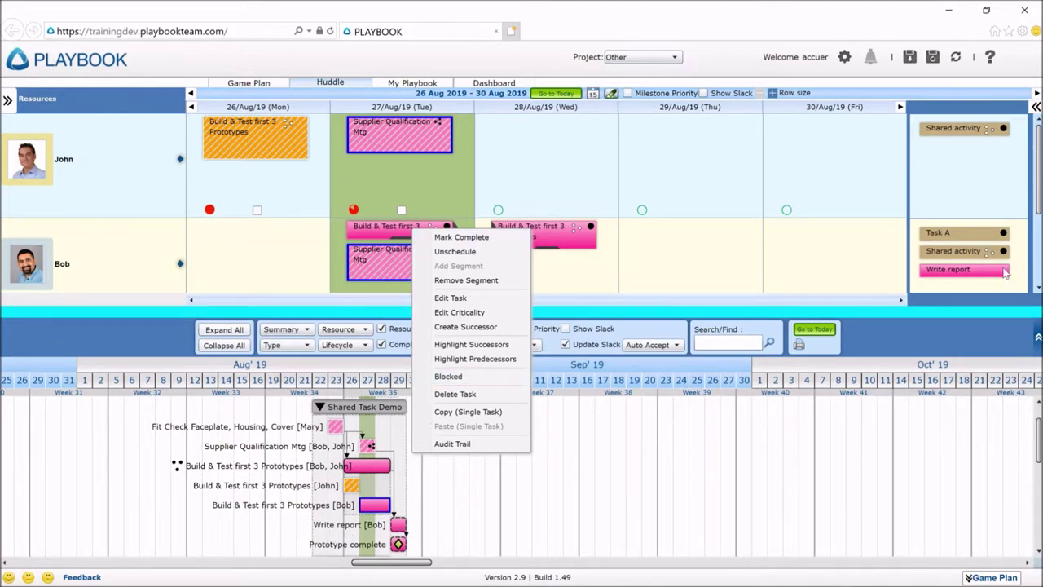
click(461, 237)
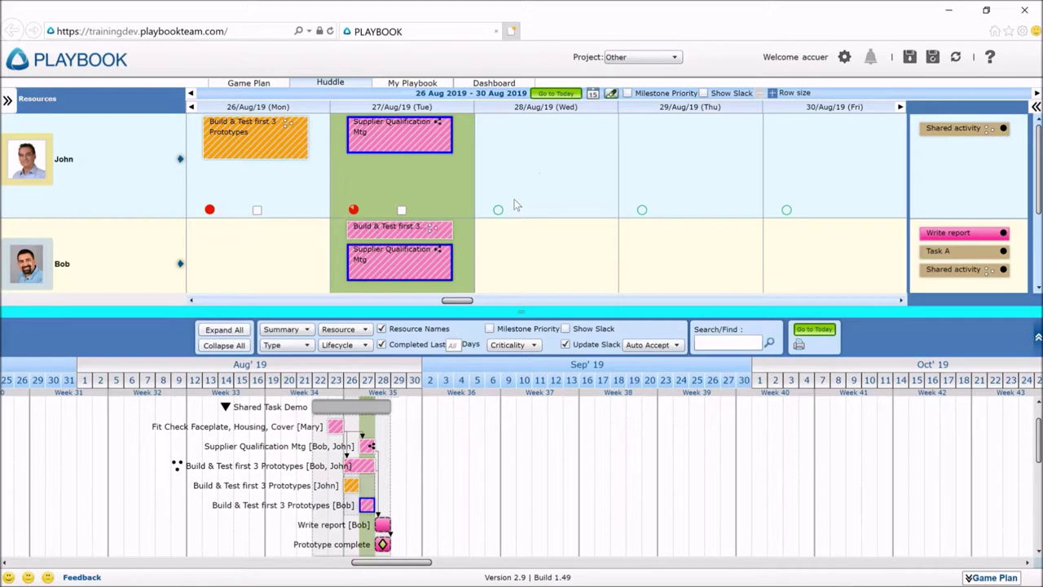
- Unmark the Supplier Qualification Mtg as complete in the second resource's row
right_click(423, 263)
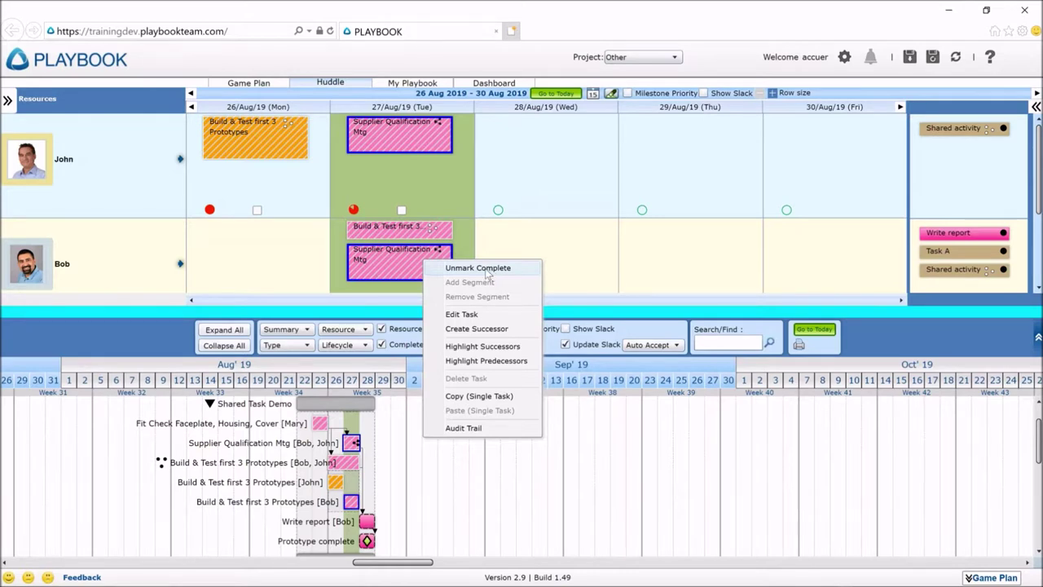
click(493, 275)
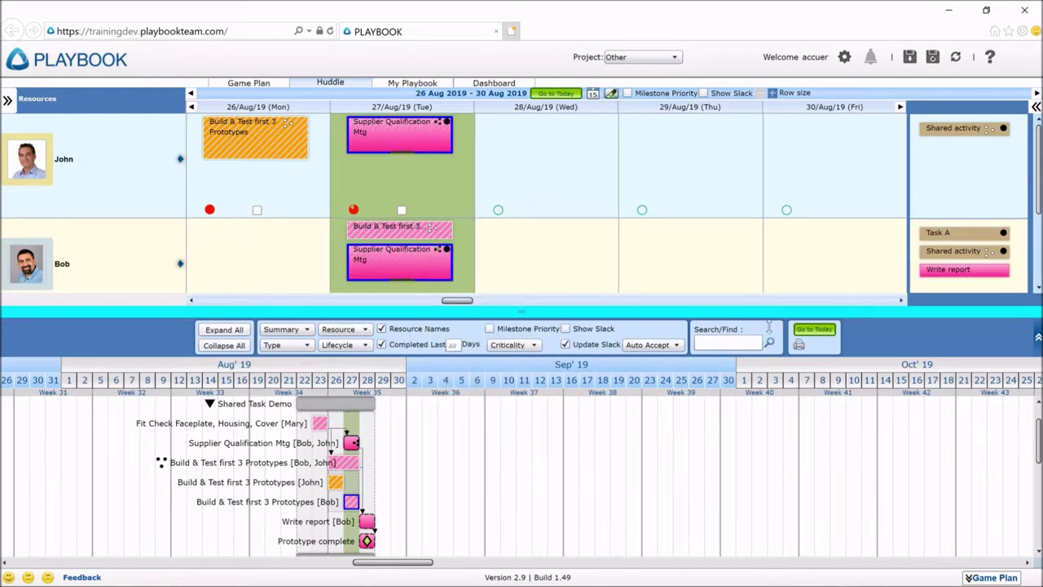
- Change the Supplier Qualification Mtg subtype to Work, save it, and move the first resource's subtask to 28 August
right_click(353, 445)
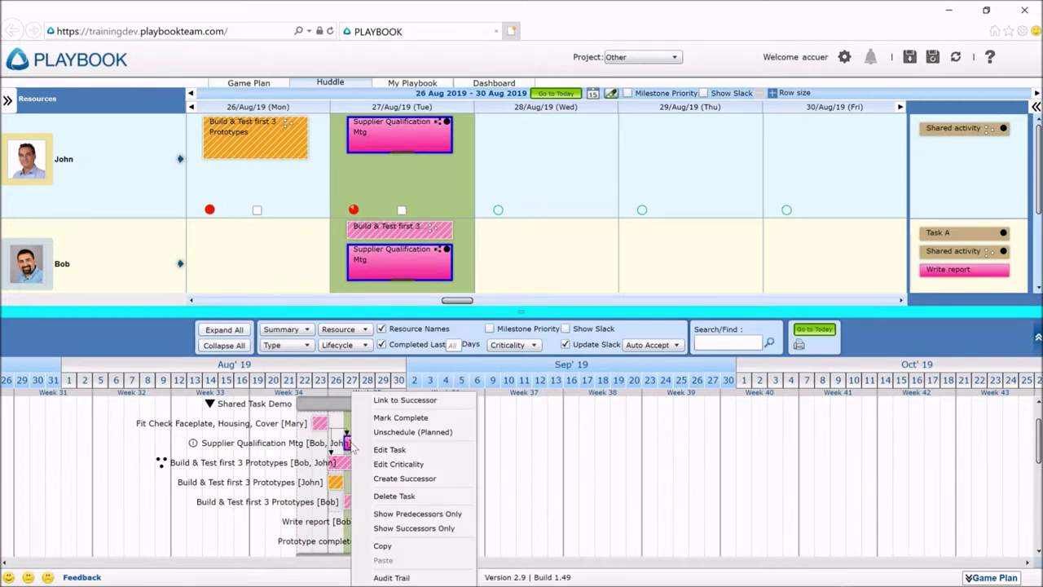
click(403, 453)
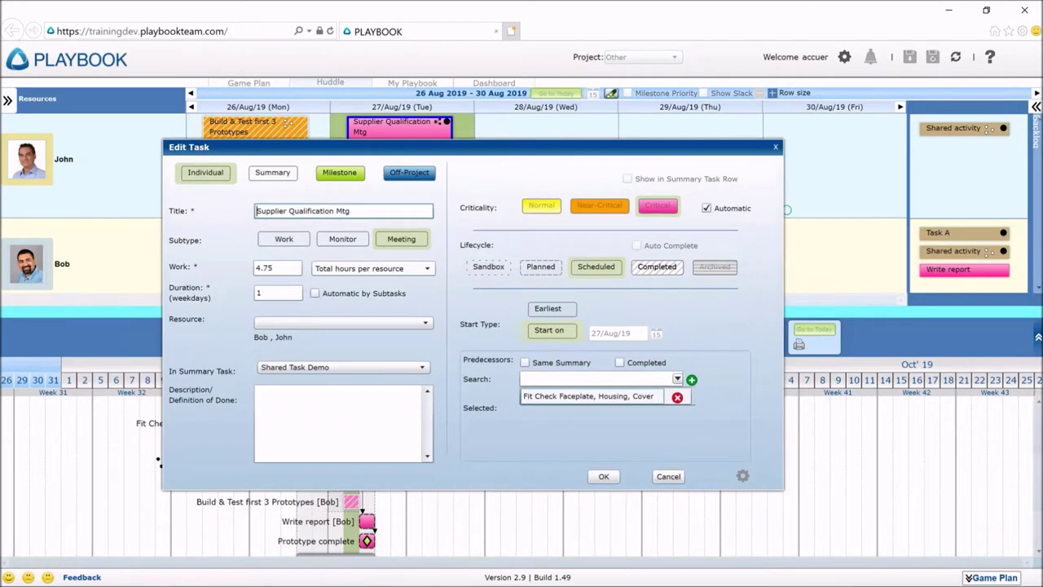
click(287, 245)
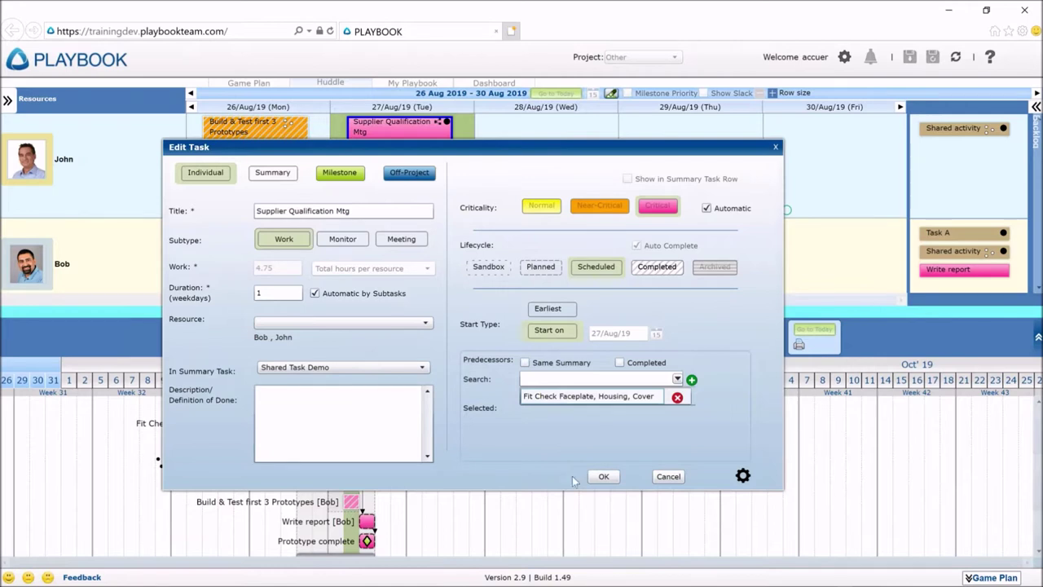
click(603, 476)
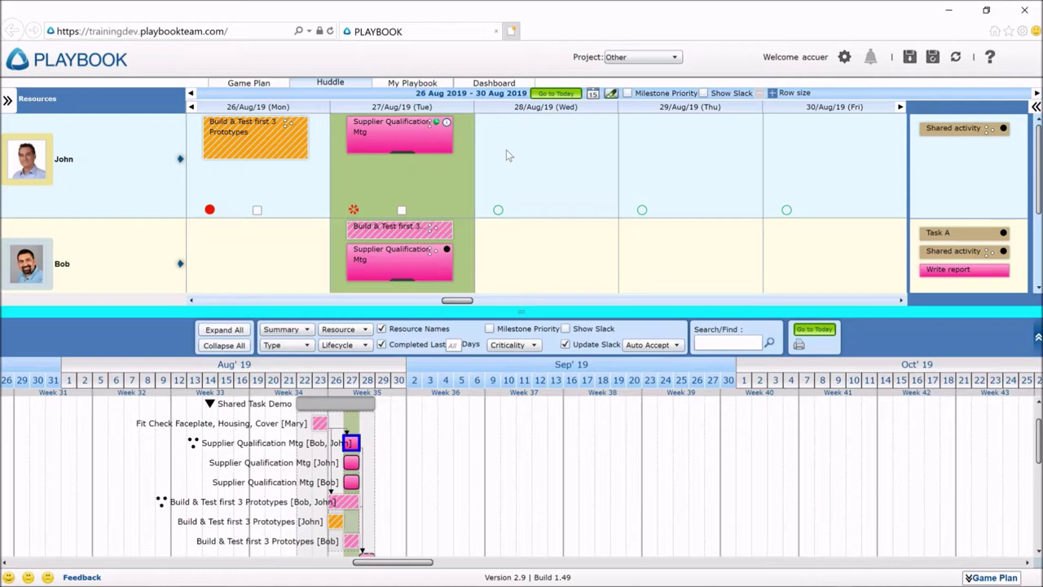
drag(525, 151, 518, 159)
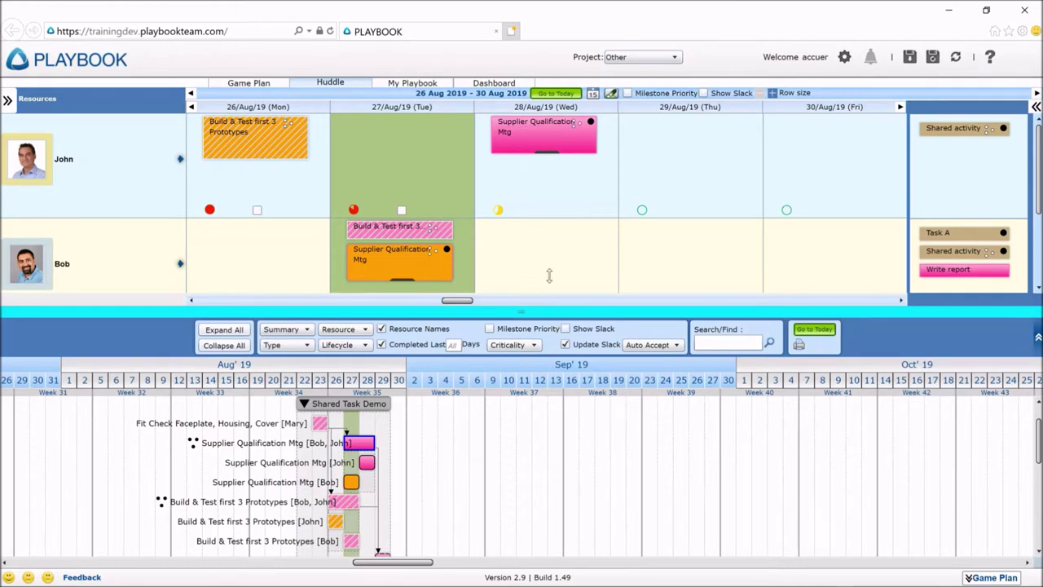
- Schedule Task A under the Flexible Scheduled Successors summary, after checking the options available for Task B
drag(549, 276, 551, 239)
scroll(537, 429, down, 1)
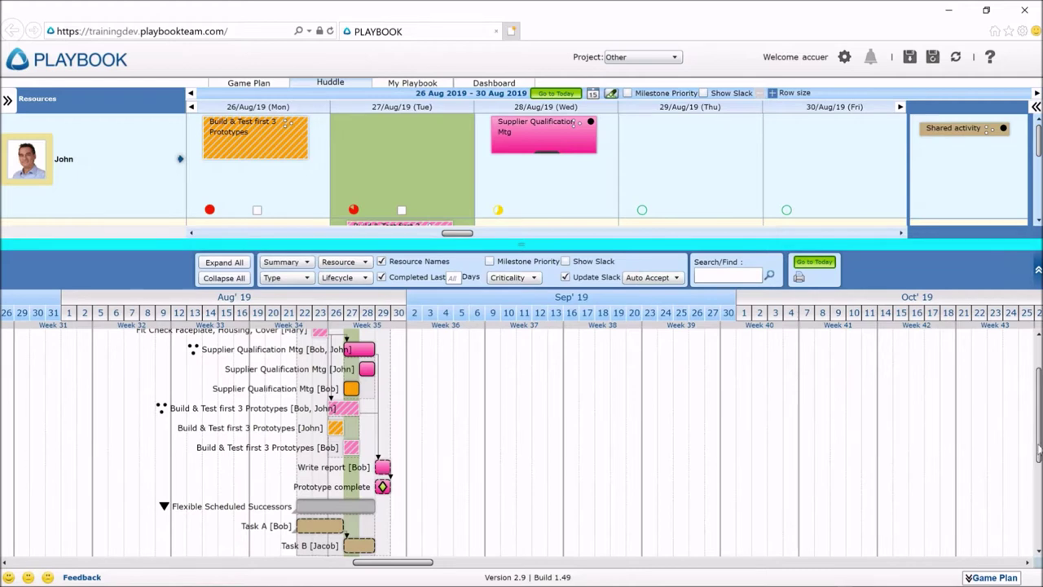
scroll(495, 492, down, 1)
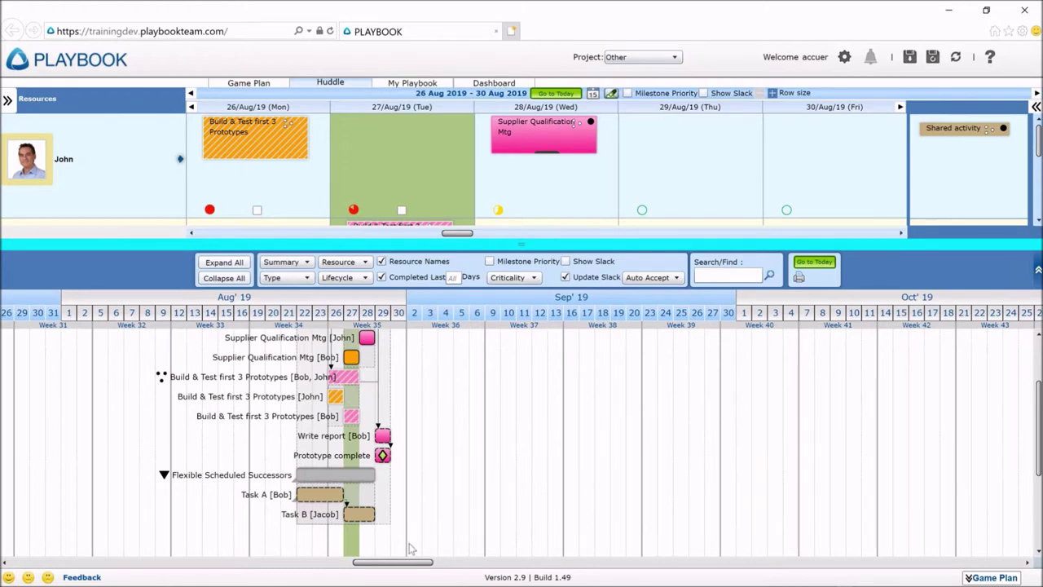
right_click(361, 515)
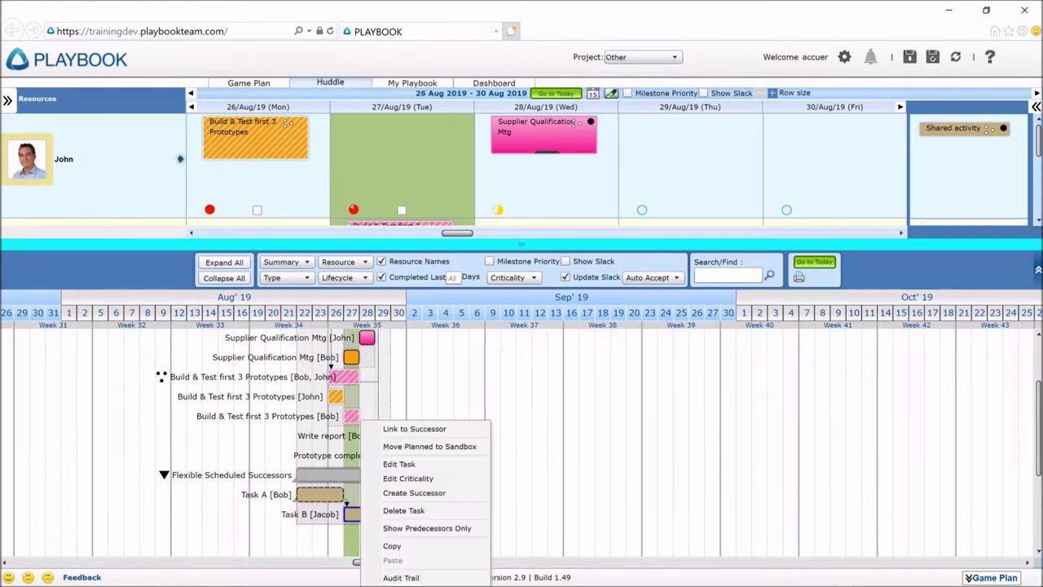
click(327, 500)
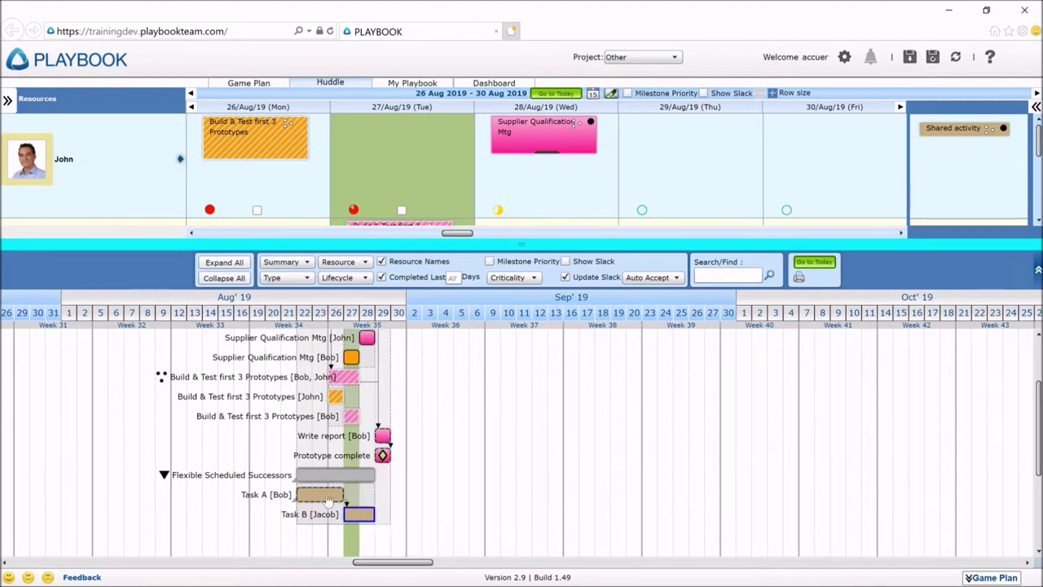
right_click(327, 499)
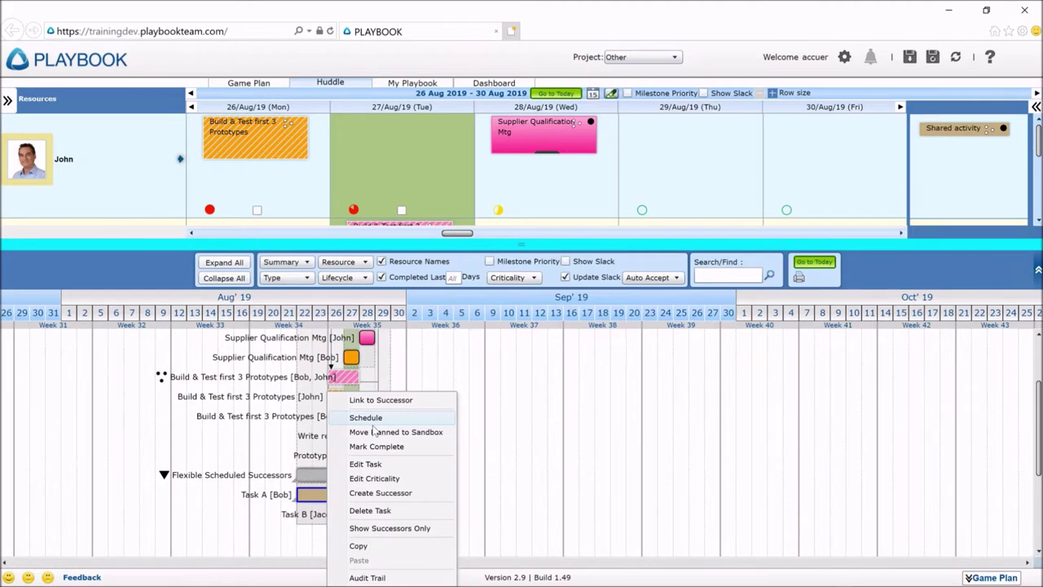
click(359, 415)
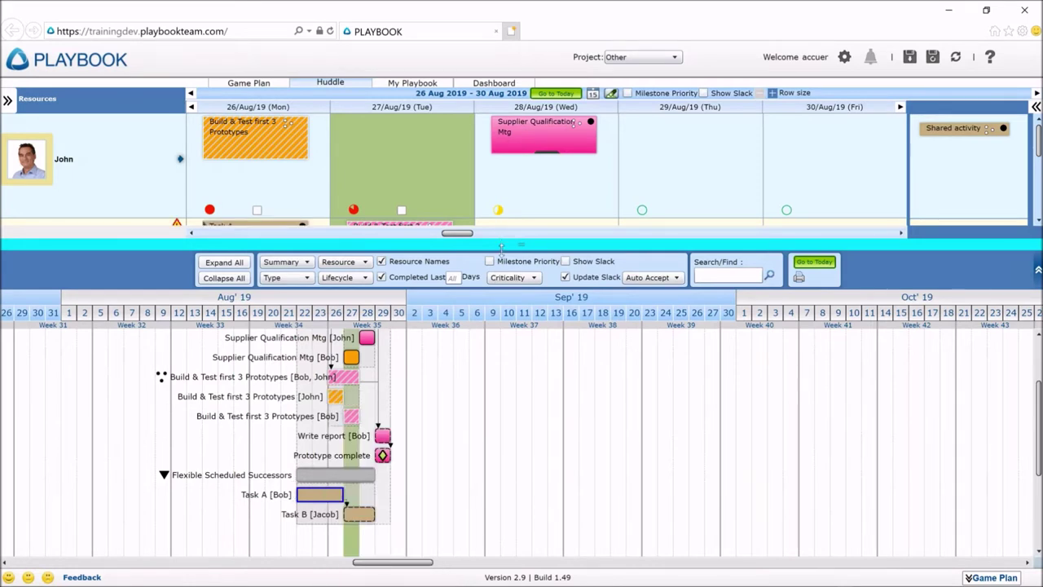
- Schedule Task B from the third resource's backlog for 26 and 27 August
drag(501, 251, 501, 253)
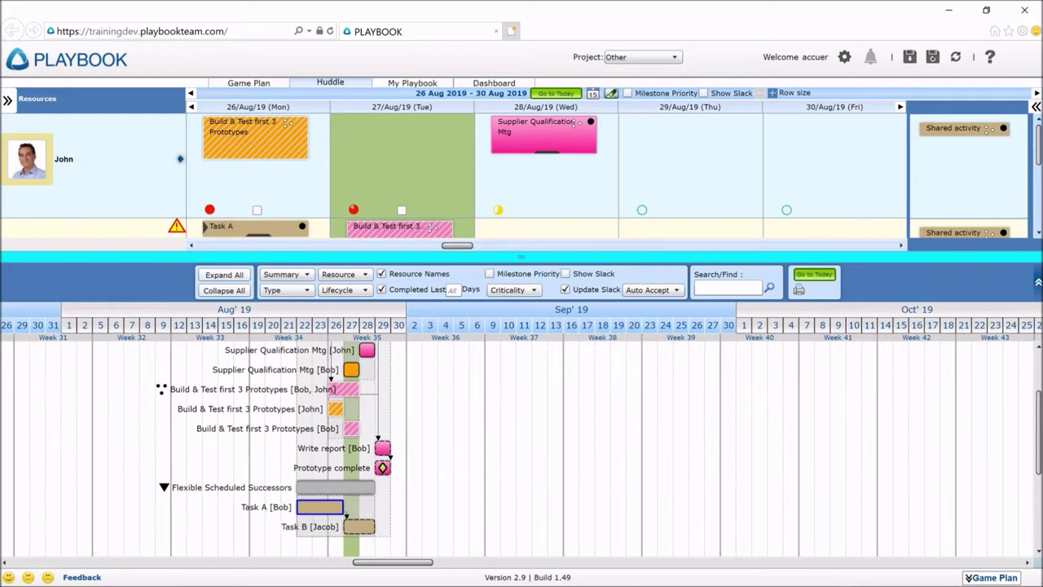
click(1038, 210)
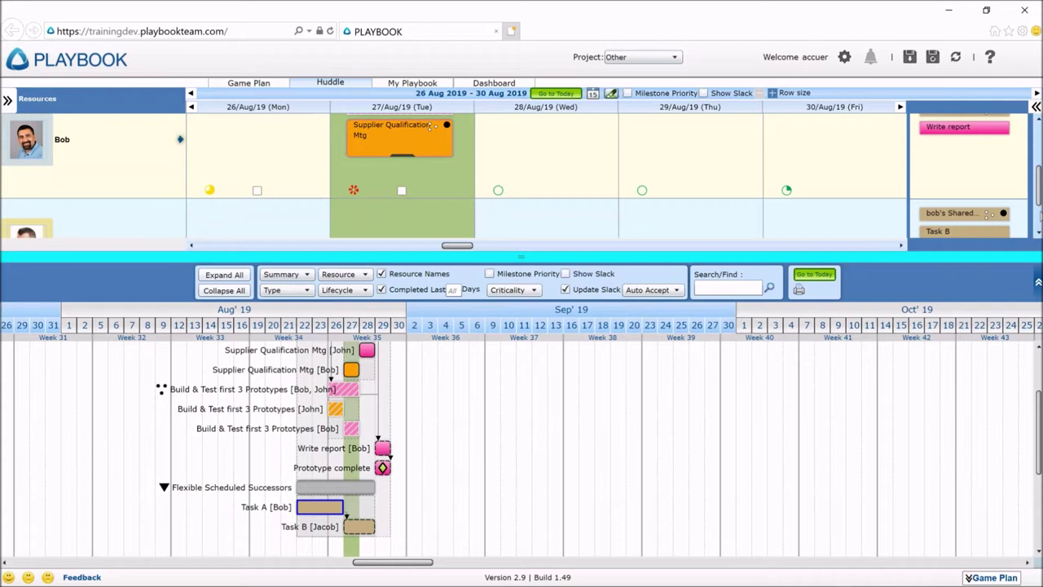
click(1038, 234)
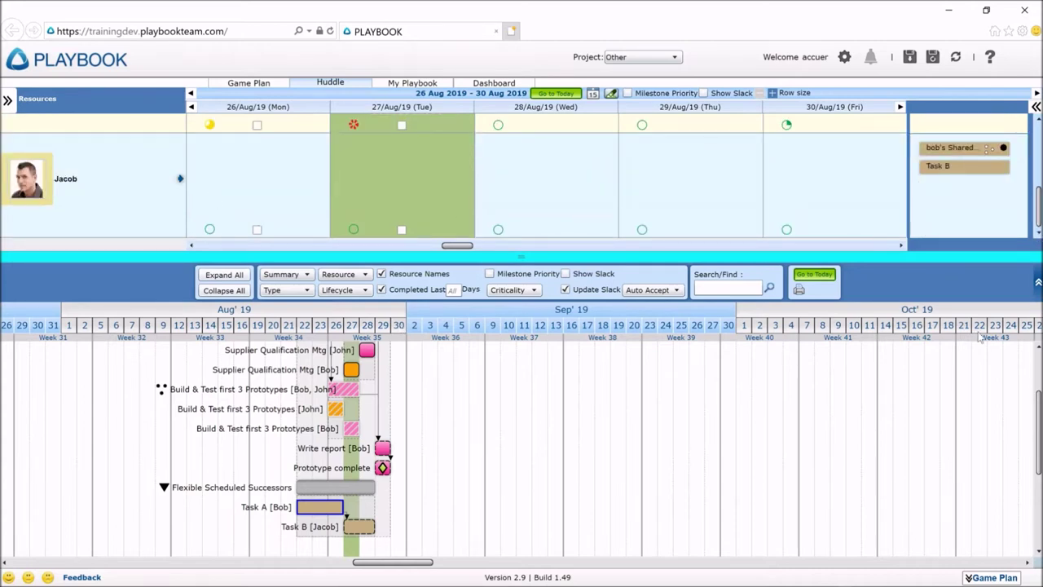
drag(963, 167, 377, 176)
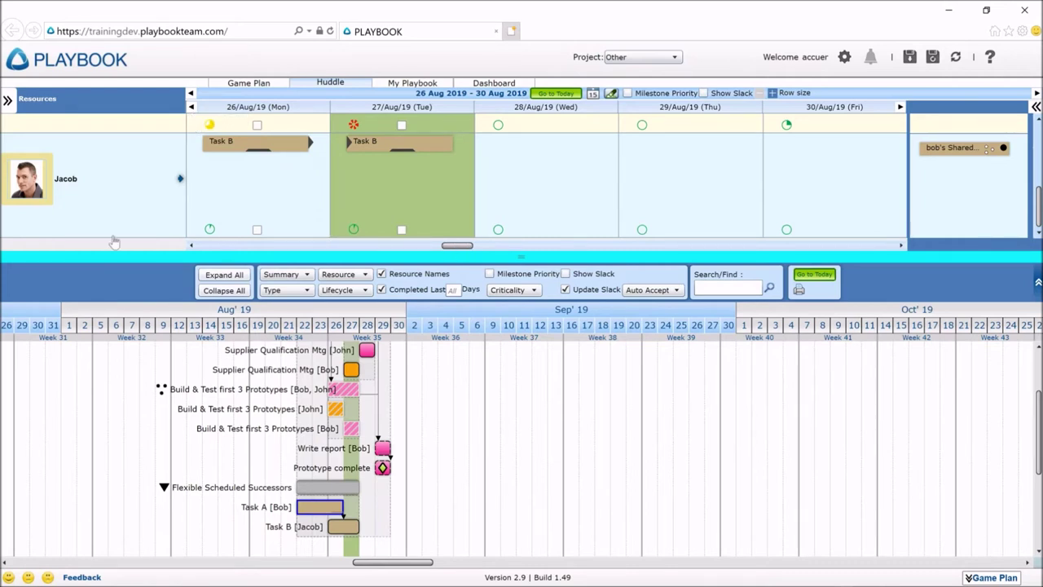
- Move Task B to start on 23 August and add a segment to it on 27 August
click(193, 246)
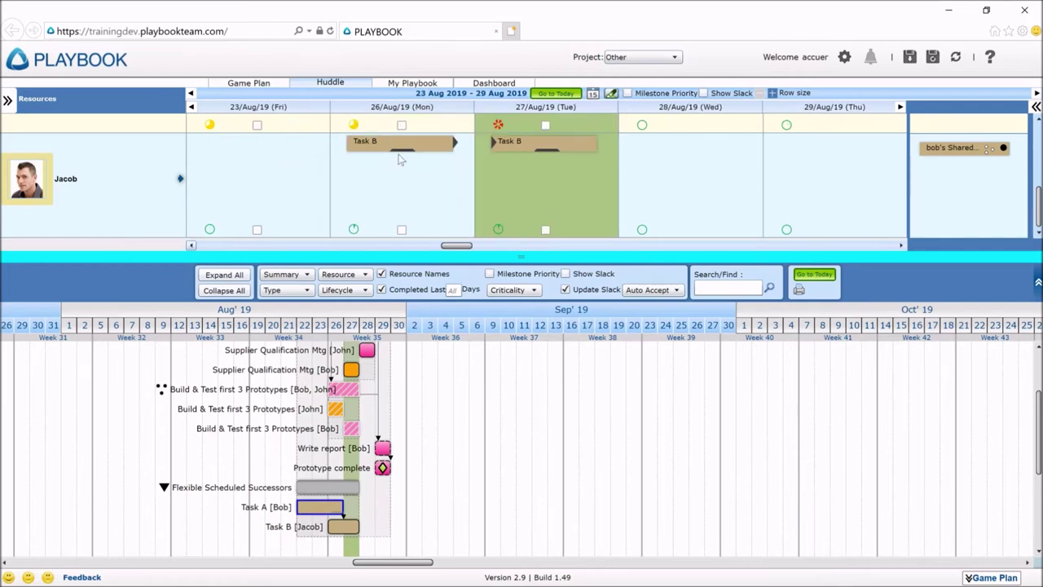
drag(273, 145, 240, 146)
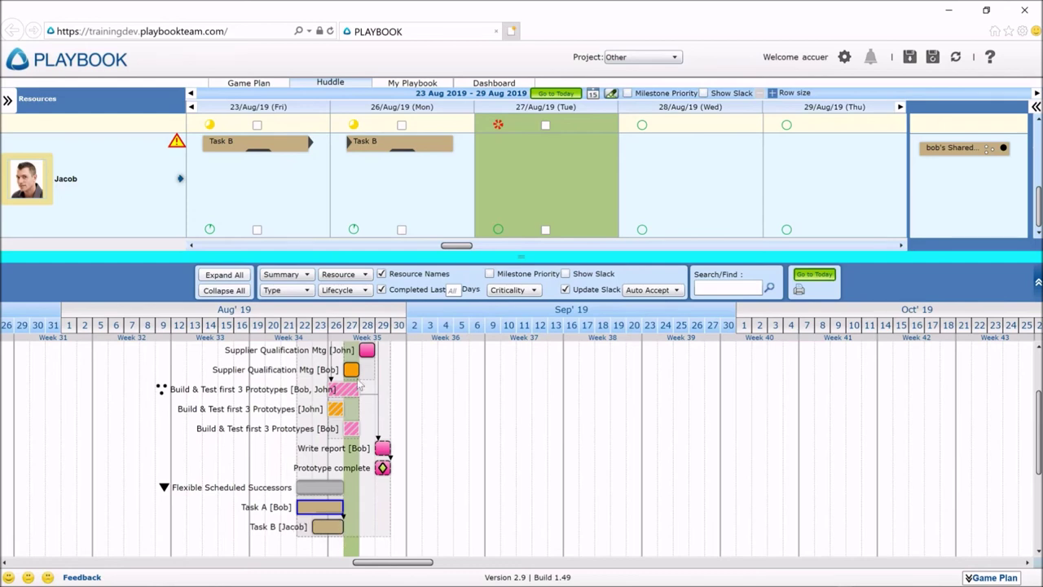
right_click(410, 143)
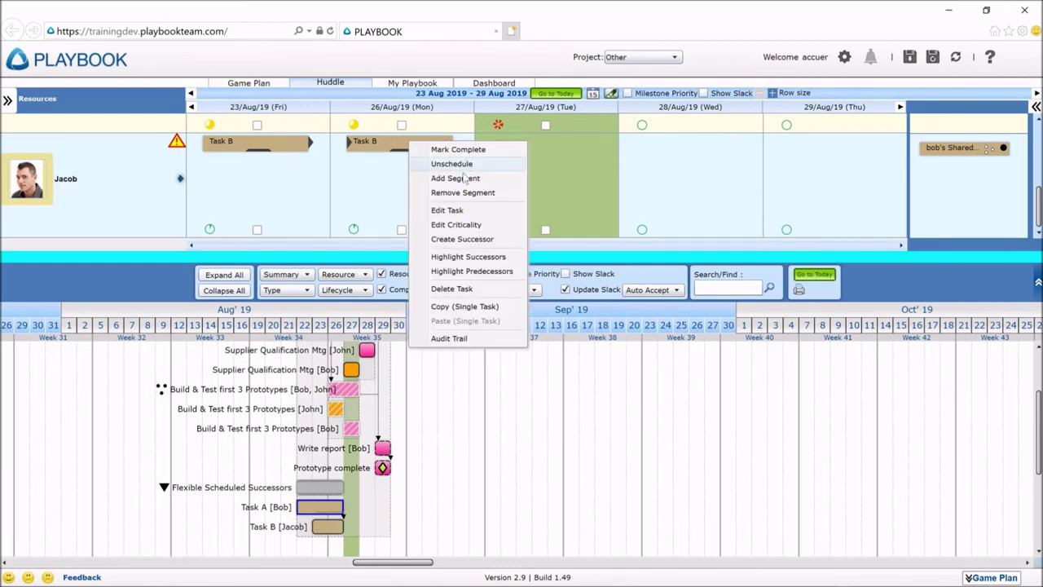
click(460, 182)
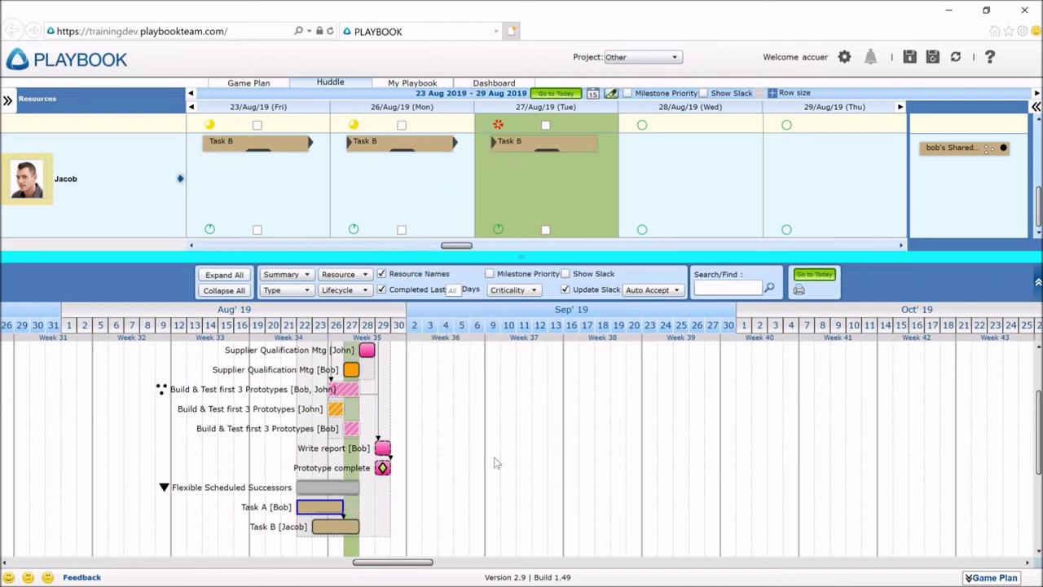
- Open the available task actions for Task B under the Flexible Scheduled Successors summary
right_click(353, 533)
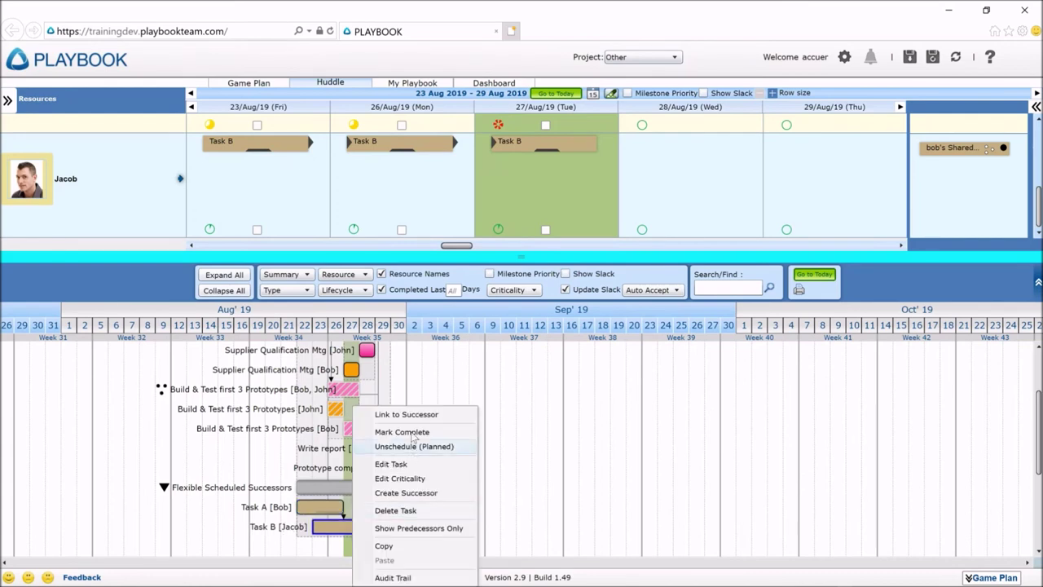